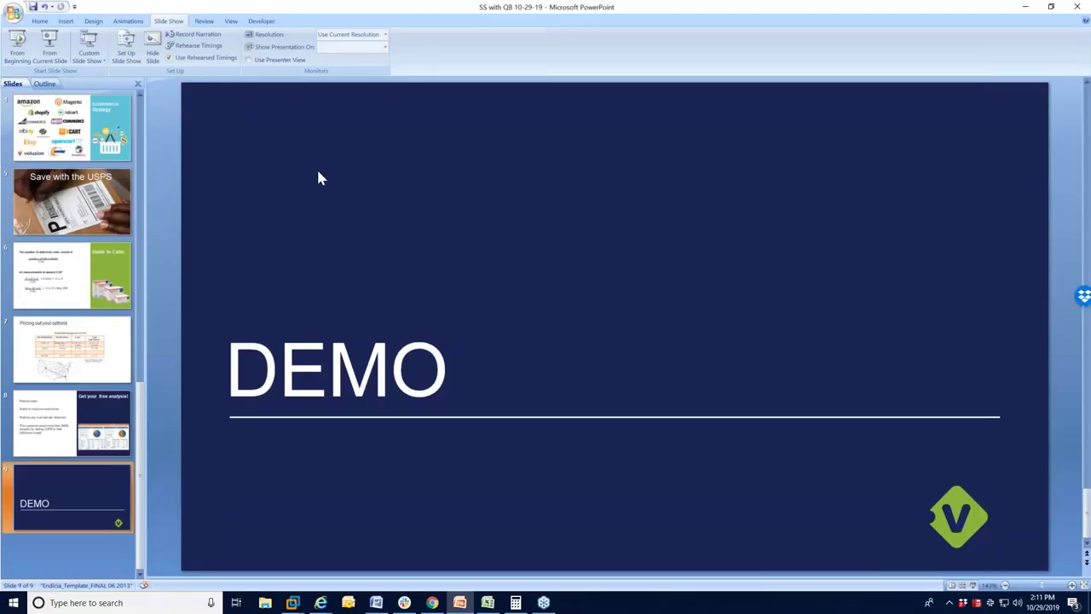
Show the QuickBooks VM full screen, review sales order 8856 (Cordless Drill 254.95), and save it
{"action": "mouse_move", "coordinate": [298, 608]}
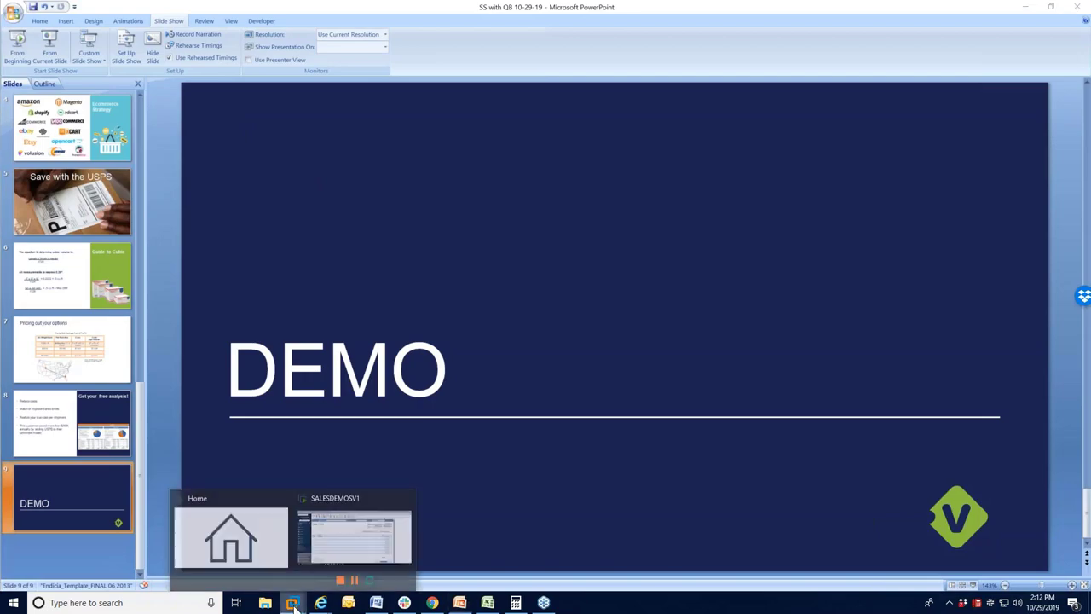
{"action": "left_click", "coordinate": [307, 554]}
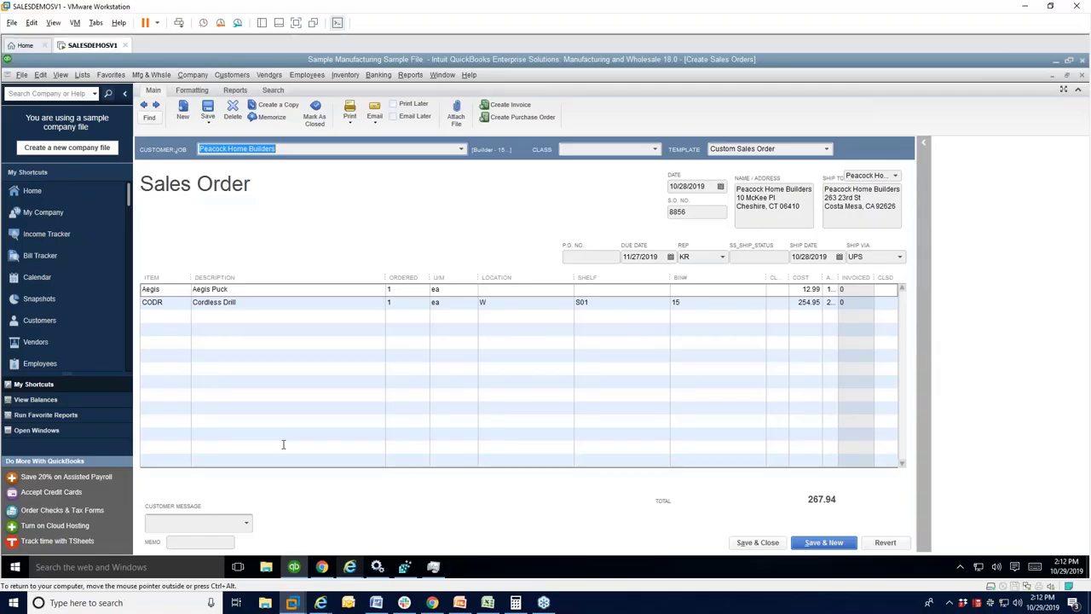
{"action": "left_click", "coordinate": [75, 22]}
{"action": "mouse_move", "coordinate": [53, 22]}
{"action": "left_click", "coordinate": [85, 37]}
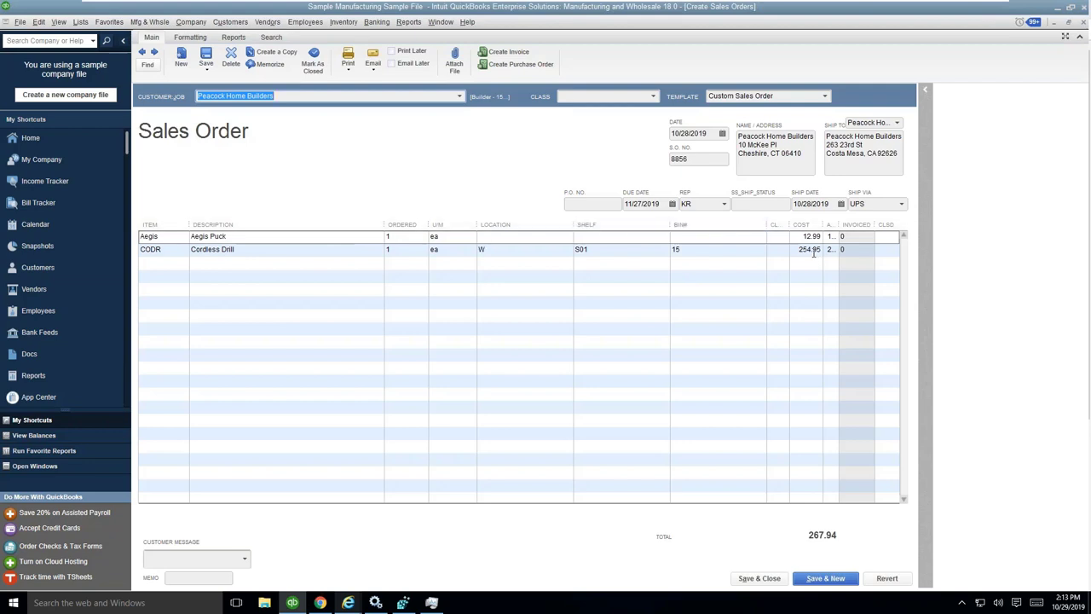
{"action": "left_click", "coordinate": [810, 249]}
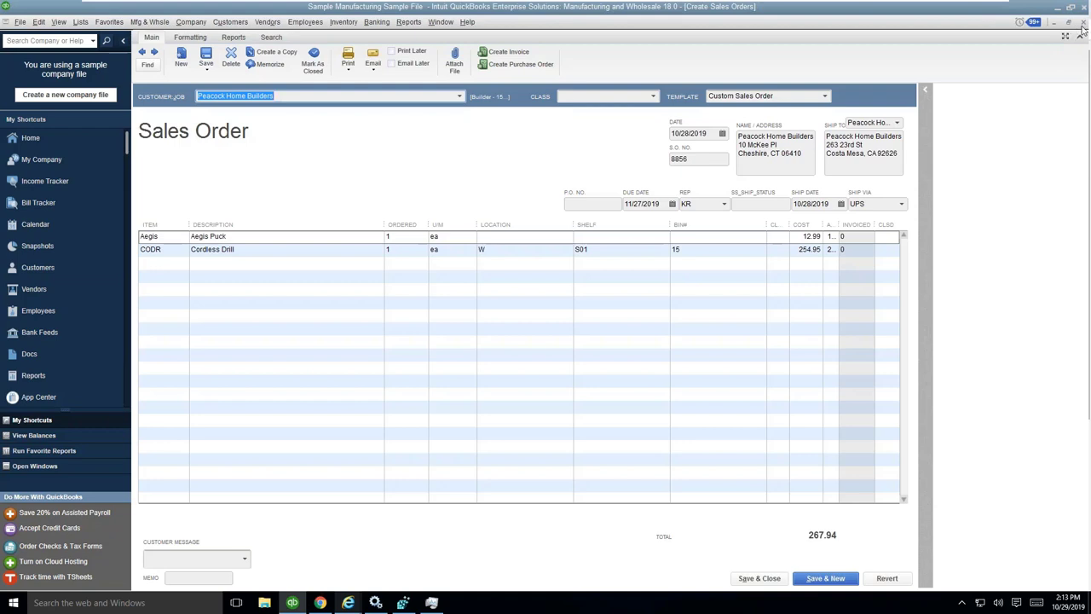
{"action": "key", "text": "alt+s"}
Close the sales order window and open StarShip's Rate/Ship screen in Chrome
{"action": "key", "text": "Escape"}
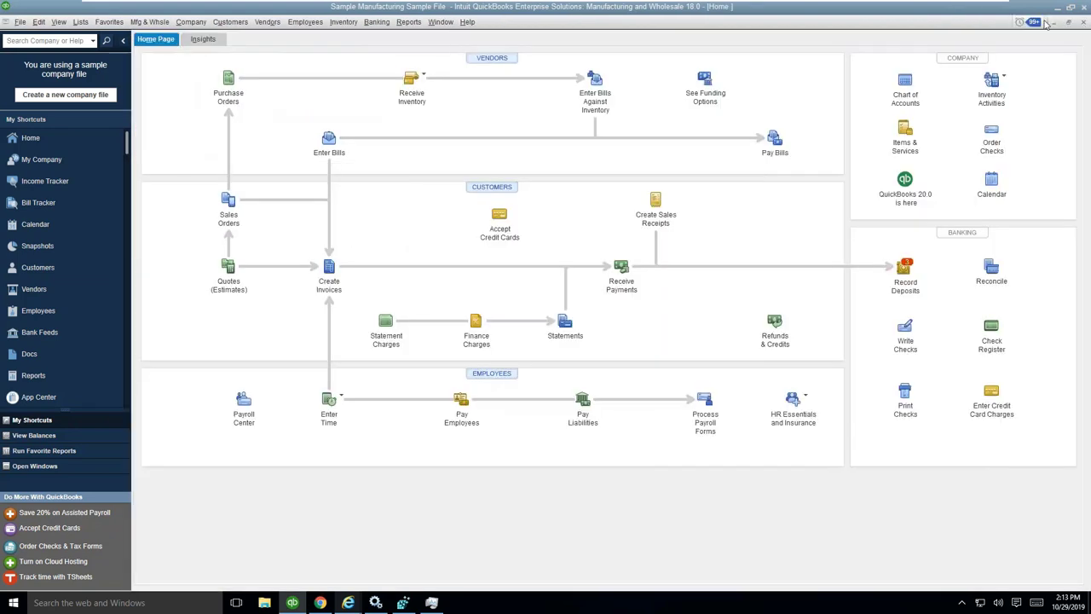
{"action": "left_click", "coordinate": [1057, 9]}
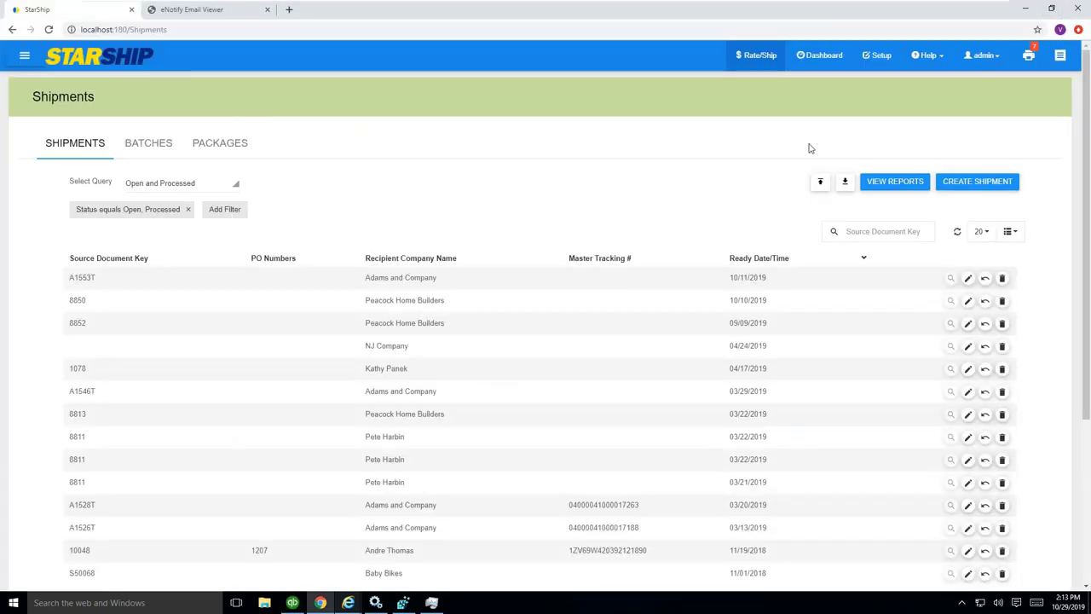
{"action": "left_click", "coordinate": [758, 56]}
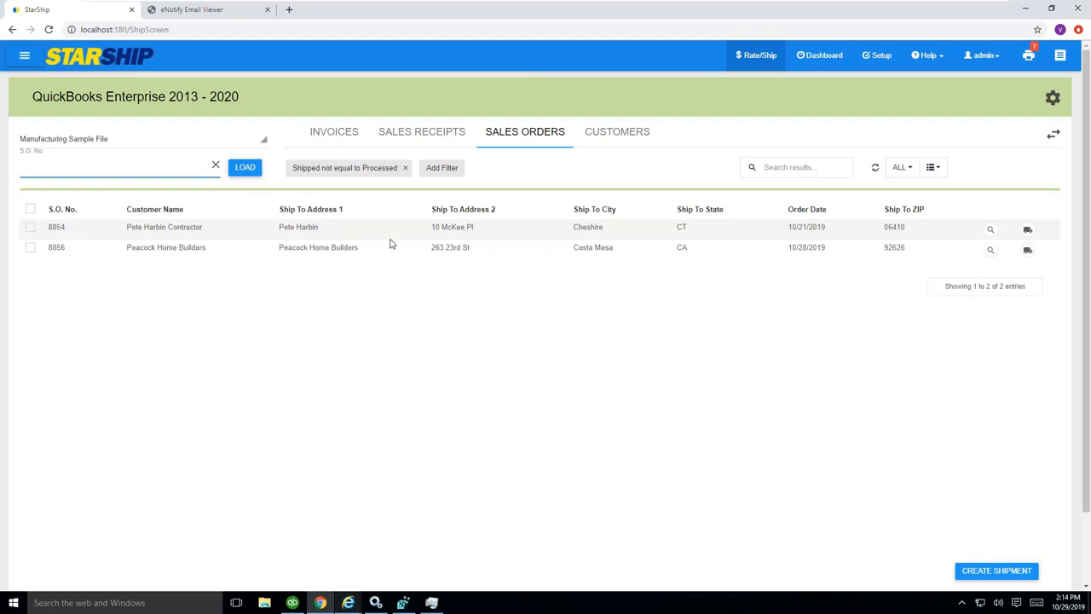
Create a shipment from the order 8856 row, rated UPS Ground at $49.24
{"action": "left_click", "coordinate": [1028, 250]}
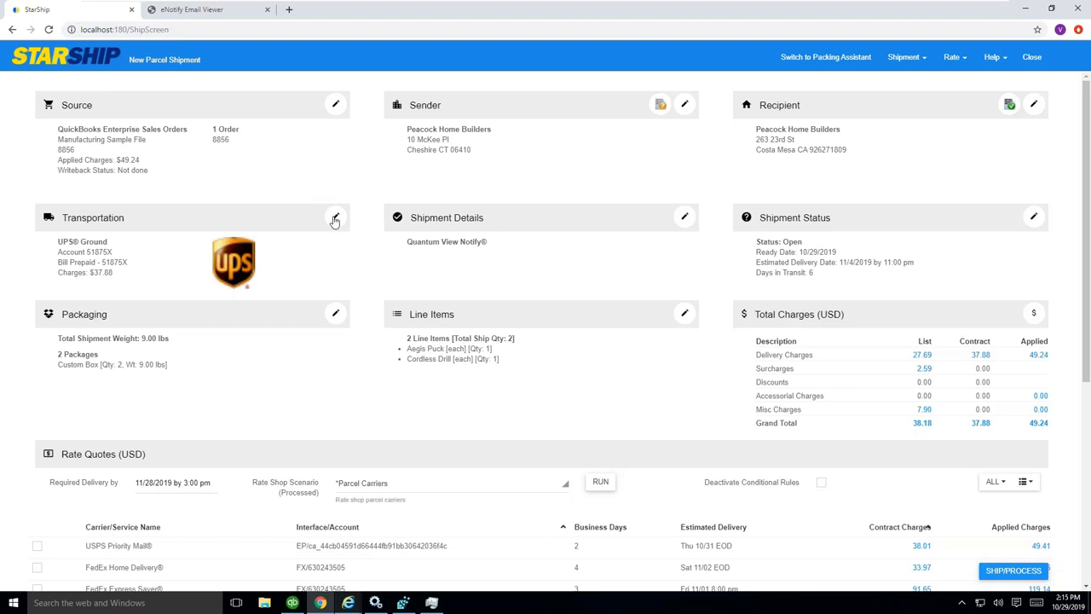
{"action": "left_click", "coordinate": [335, 219]}
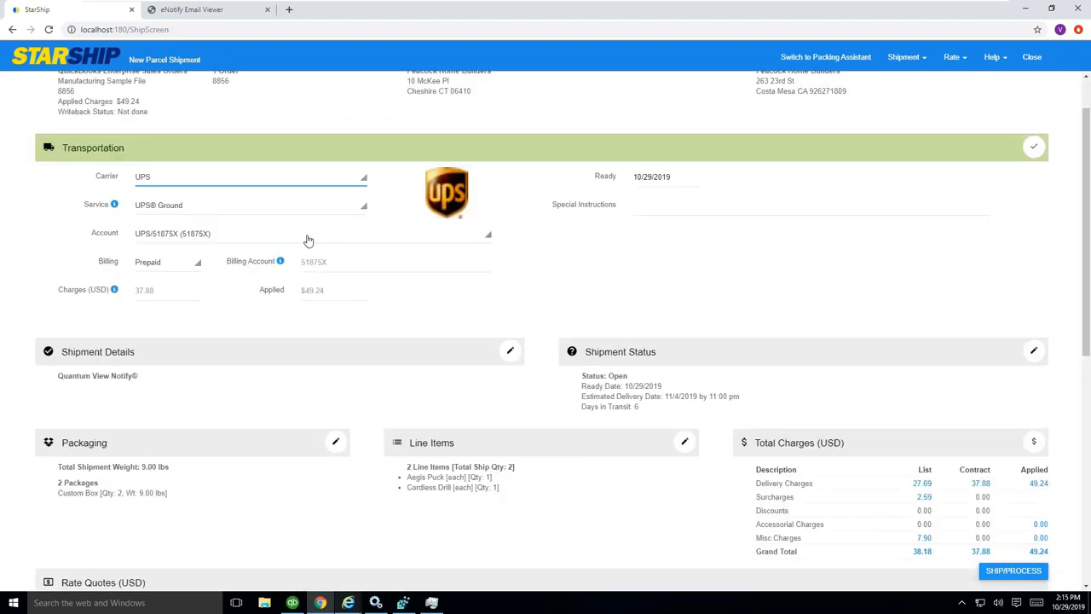
{"action": "left_click", "coordinate": [159, 263]}
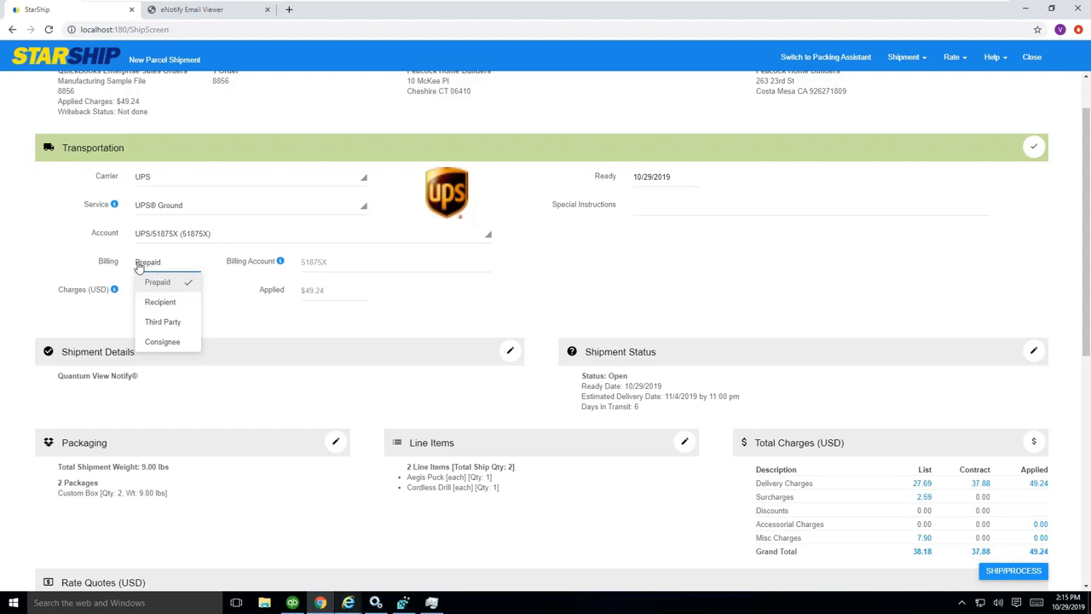
{"action": "left_click", "coordinate": [60, 273]}
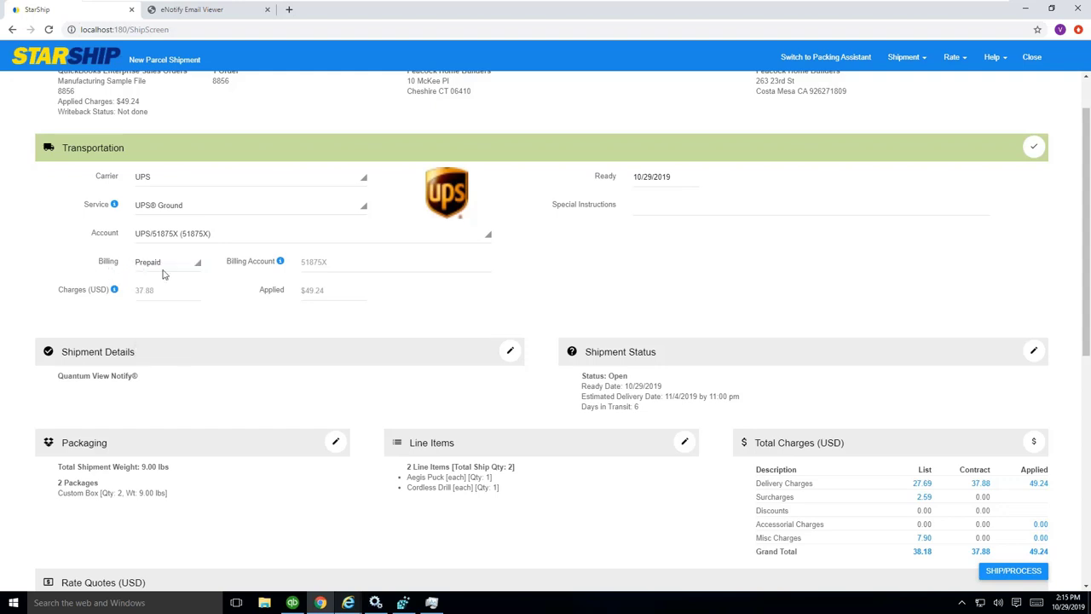
{"action": "left_click", "coordinate": [1032, 147]}
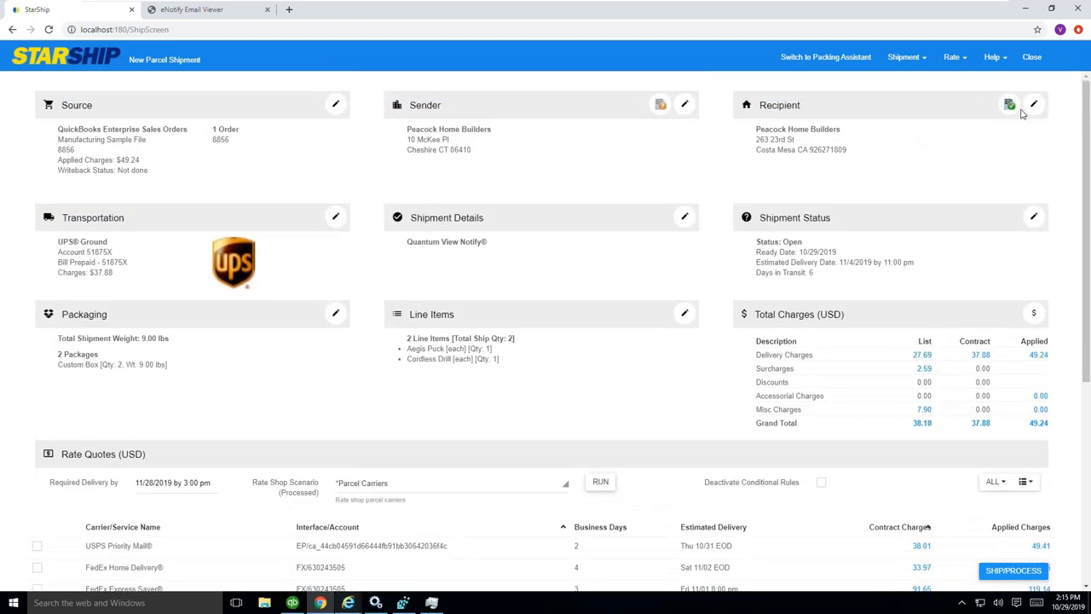
{"action": "mouse_move", "coordinate": [1017, 115]}
{"action": "left_click", "coordinate": [336, 313]}
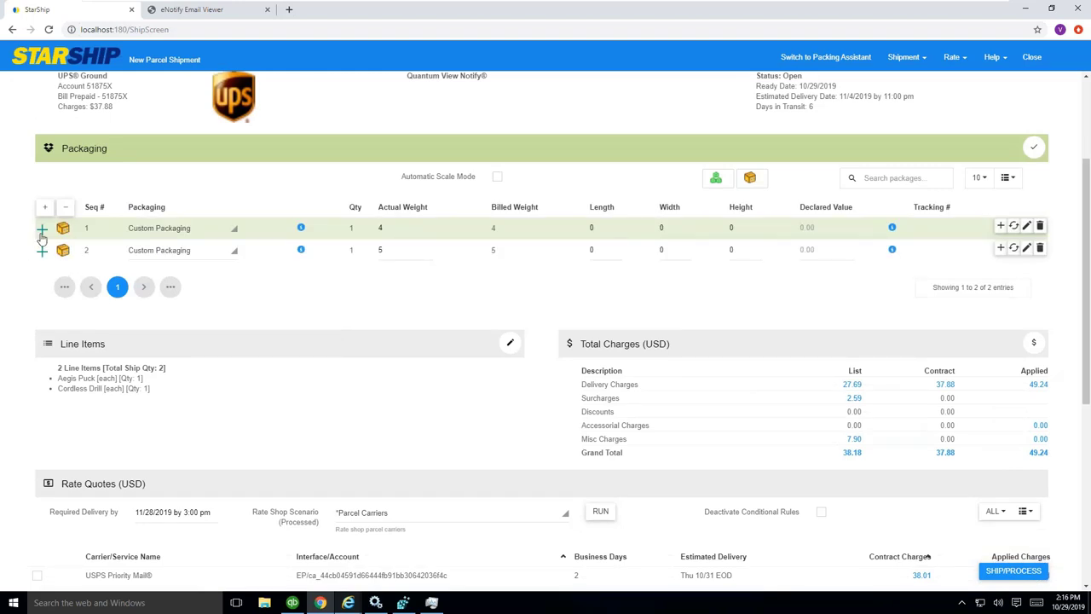
{"action": "left_click", "coordinate": [42, 230]}
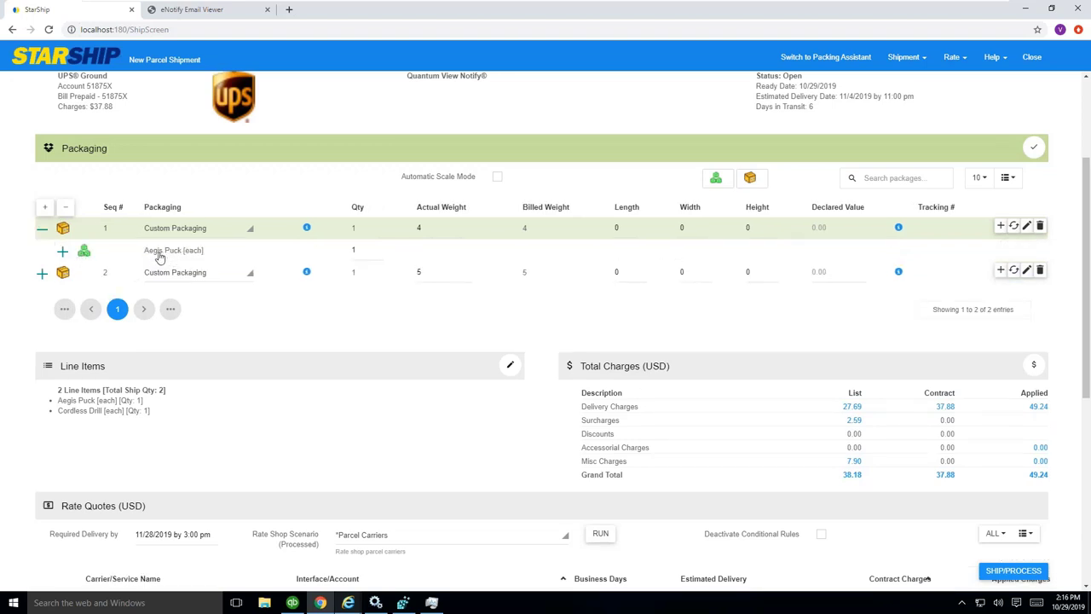
{"action": "left_click", "coordinate": [42, 275]}
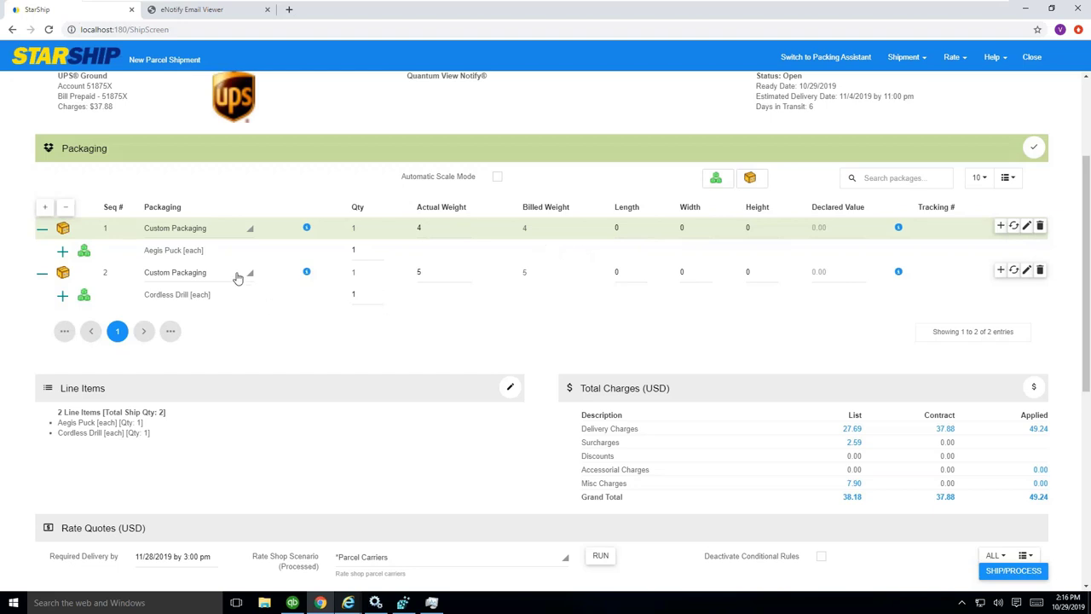
{"action": "left_click", "coordinate": [619, 273]}
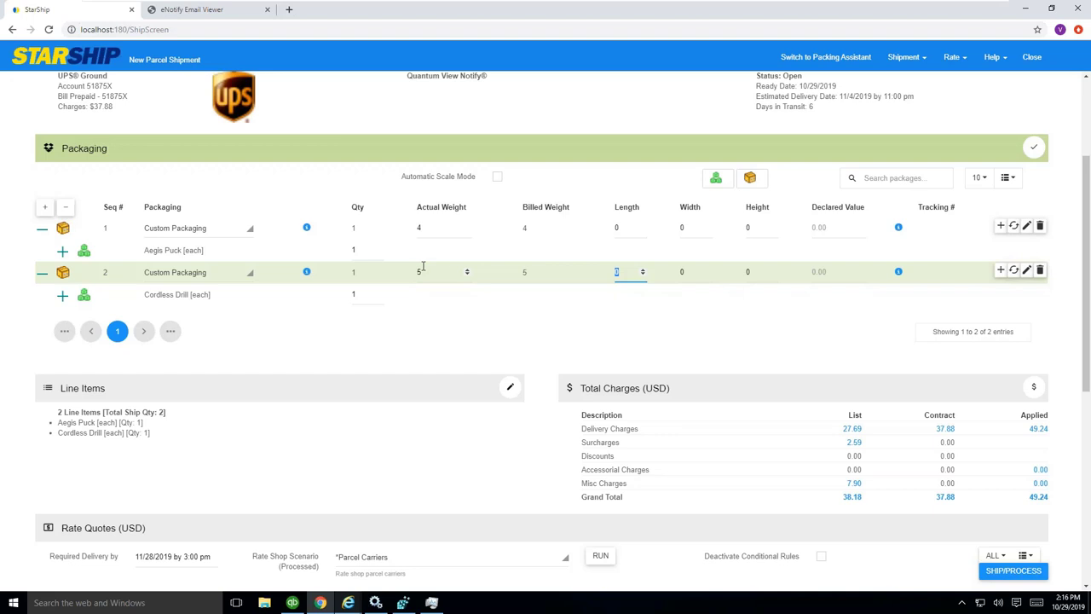
{"action": "left_click", "coordinate": [175, 231]}
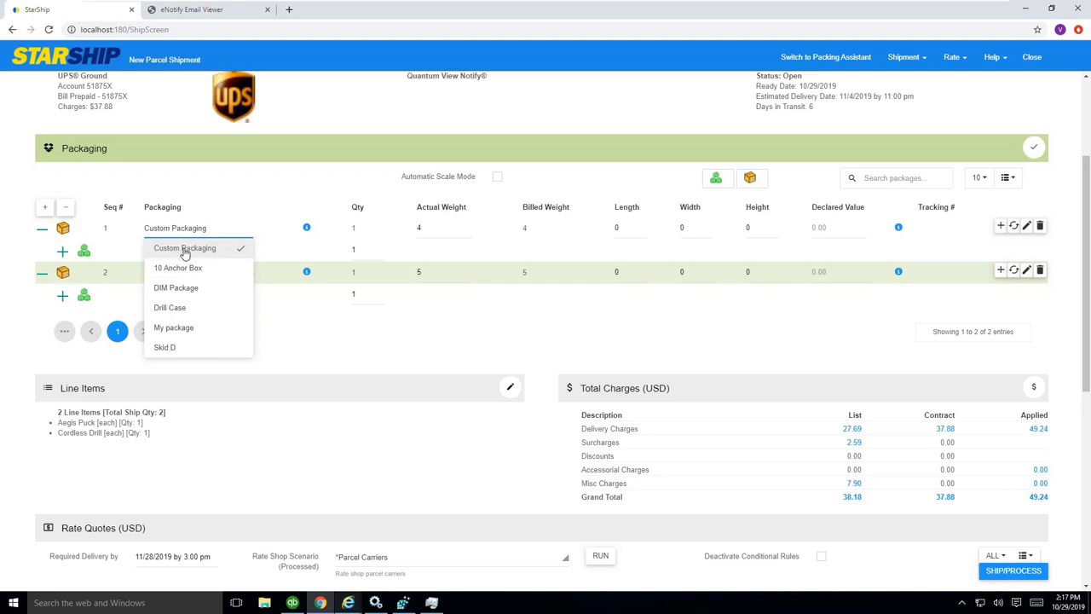
{"action": "left_click", "coordinate": [185, 250]}
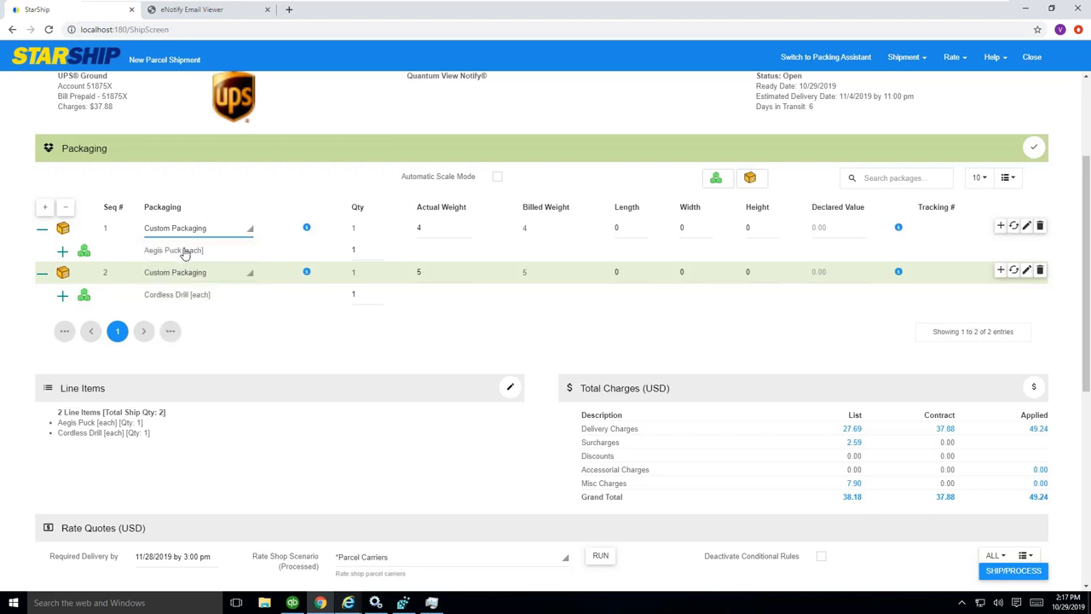
{"action": "left_click", "coordinate": [1033, 147]}
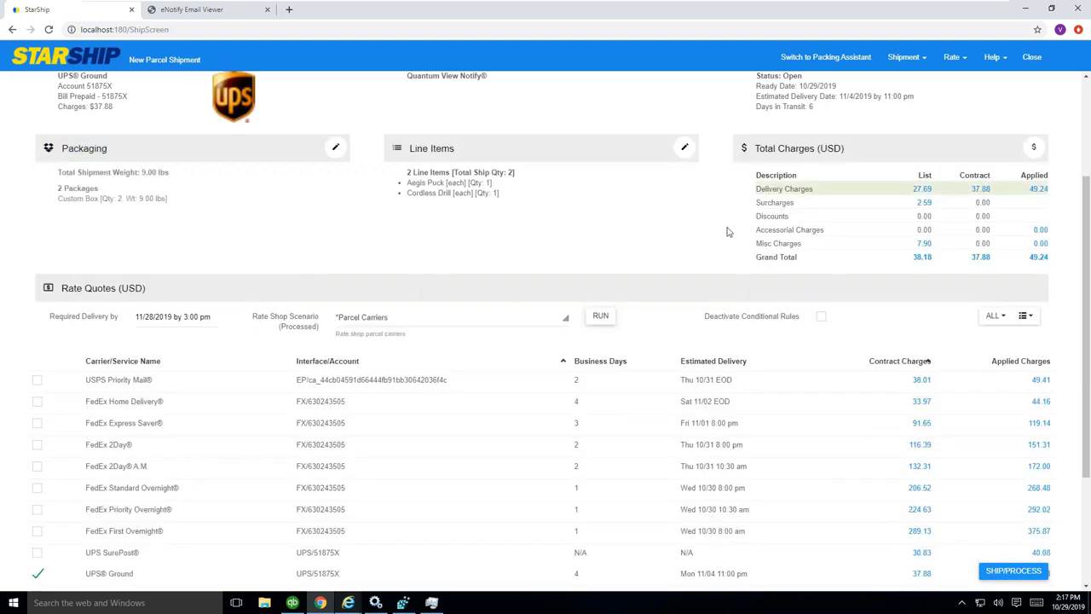
{"action": "left_click", "coordinate": [683, 147]}
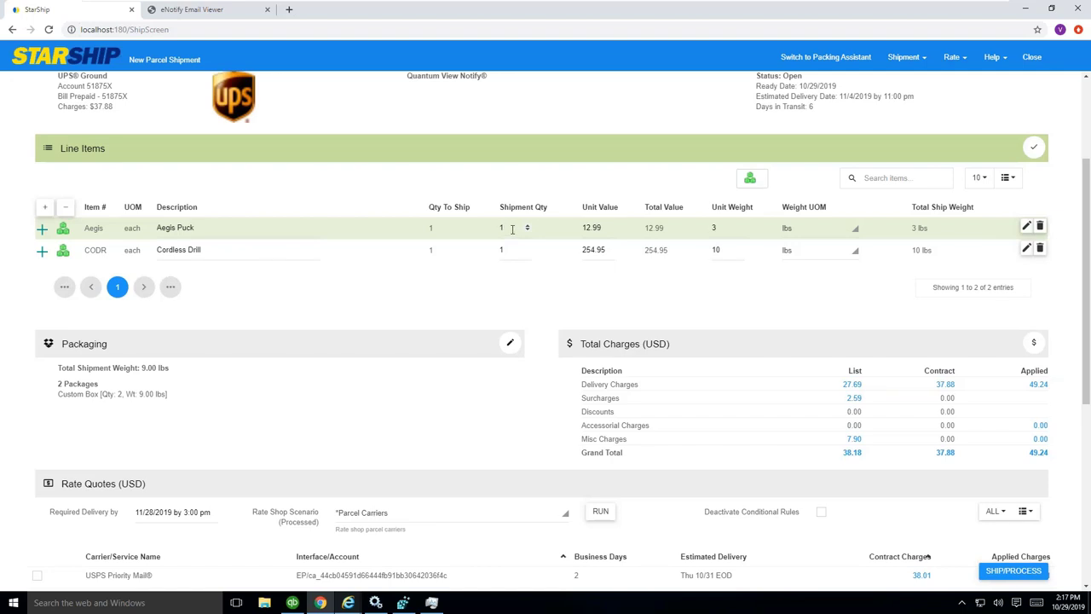
{"action": "left_click", "coordinate": [513, 229]}
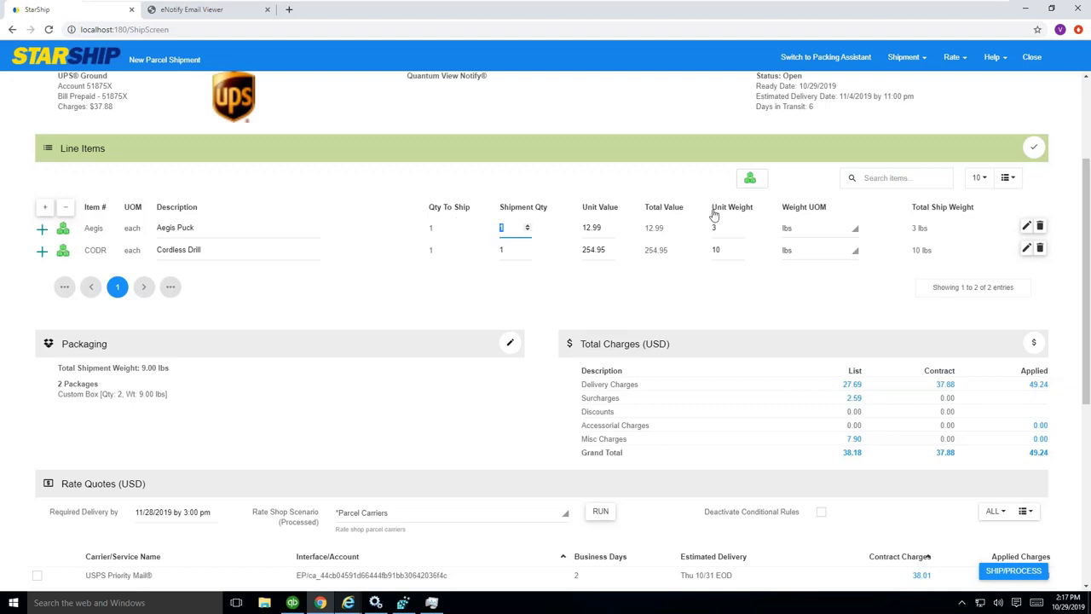
{"action": "left_click", "coordinate": [1033, 150]}
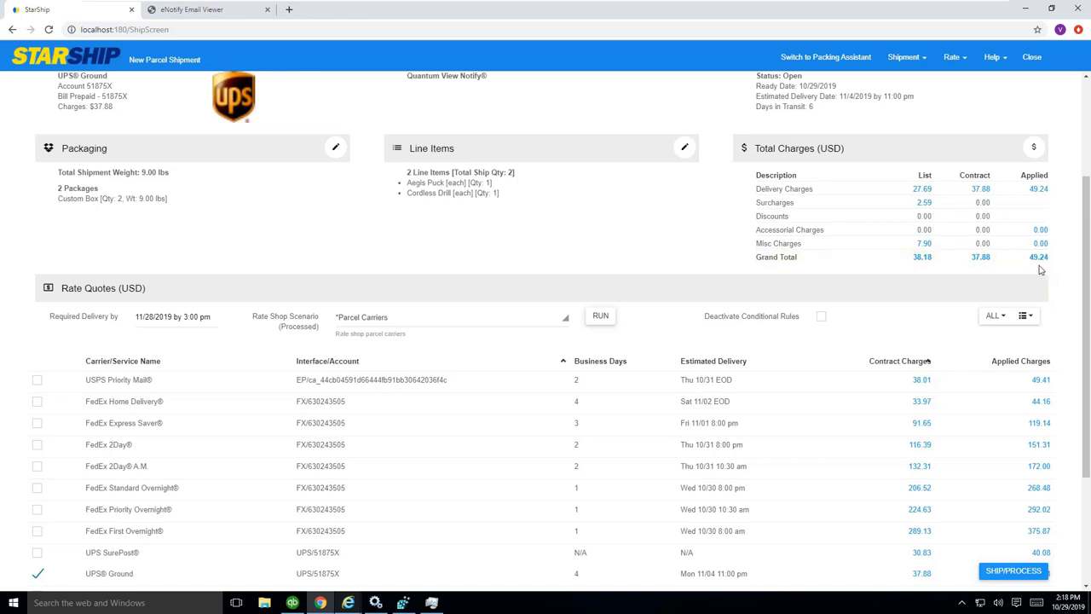
{"action": "mouse_move", "coordinate": [230, 115]}
{"action": "scroll", "coordinate": [464, 326], "scroll_direction": "down", "scroll_amount": 1}
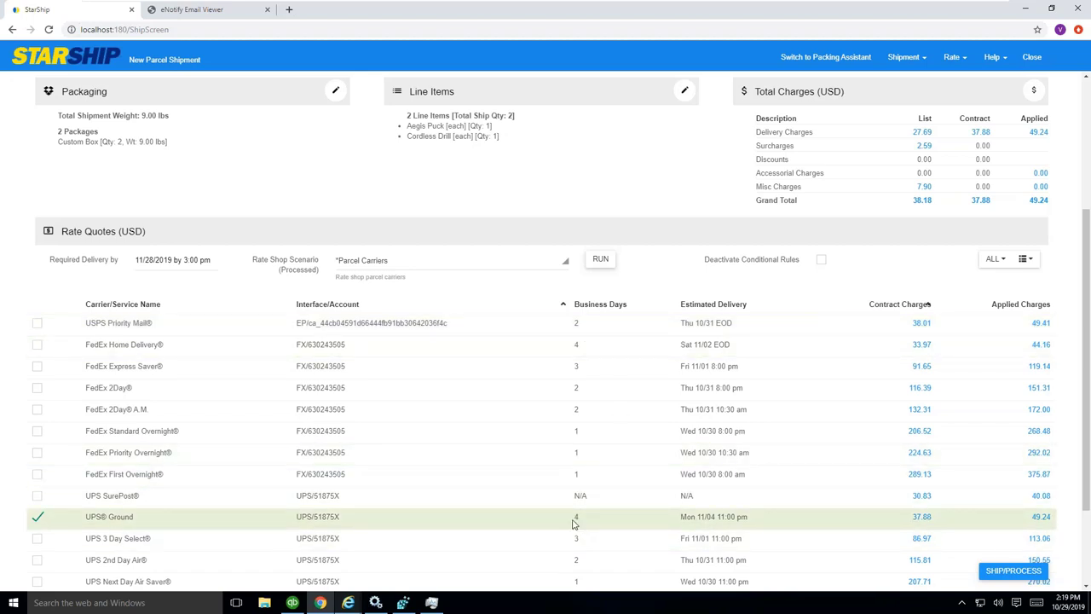
Open the Transportation panel and save it with UPS Ground, prepaid, $37.88 charges
{"action": "scroll", "coordinate": [434, 370], "scroll_direction": "up", "scroll_amount": 1}
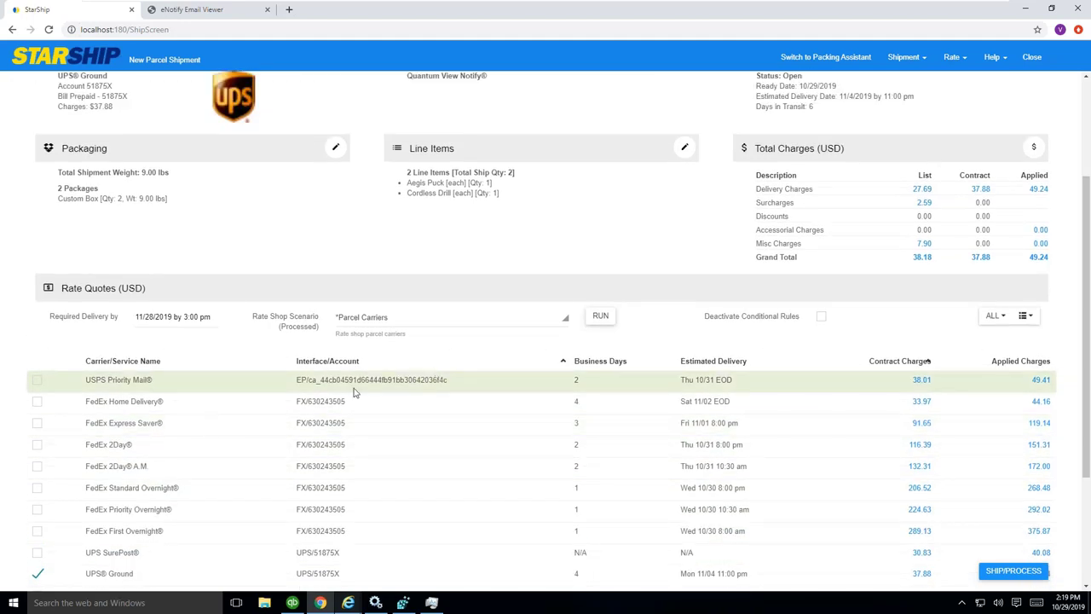
{"action": "scroll", "coordinate": [355, 392], "scroll_direction": "up", "scroll_amount": 2}
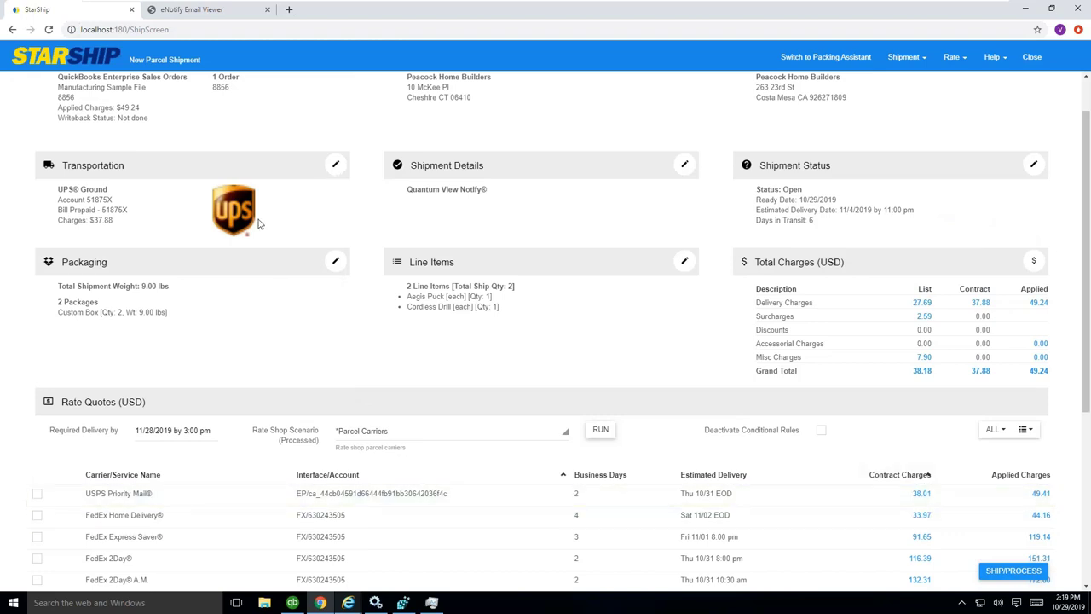
{"action": "left_click", "coordinate": [335, 168]}
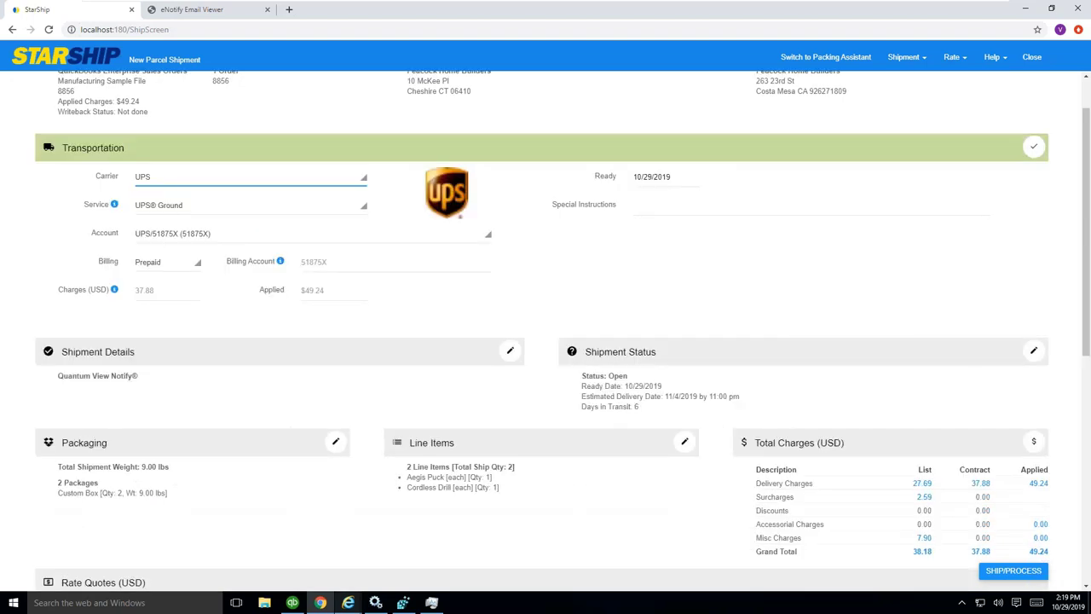
{"action": "left_click", "coordinate": [1034, 148]}
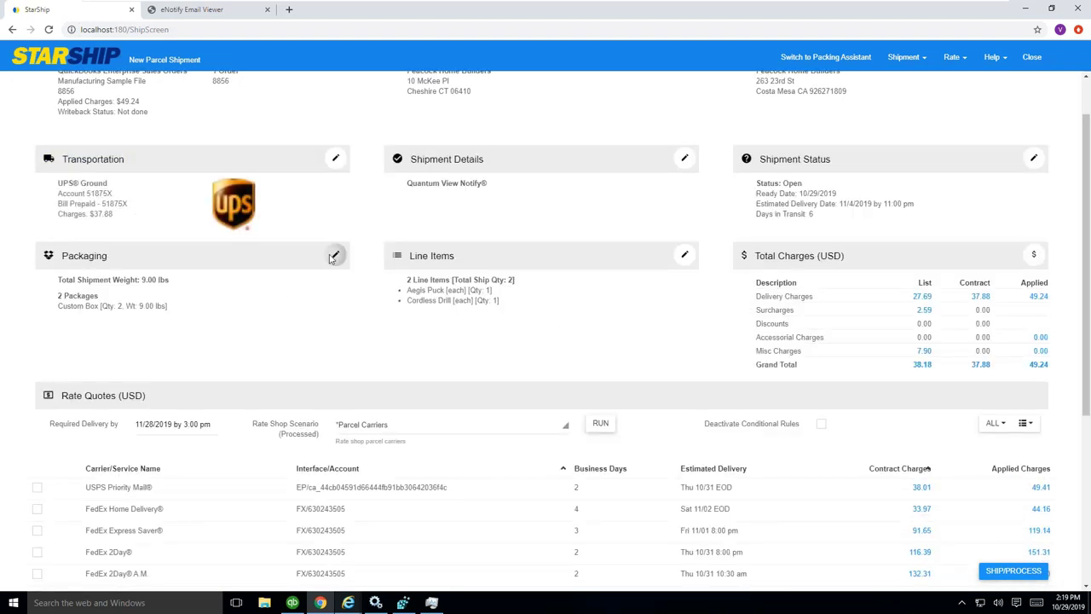
Enter Length 8, Width 8, Height 6 for both custom packages in Packaging
{"action": "left_click", "coordinate": [335, 255]}
{"action": "left_click", "coordinate": [591, 233]}
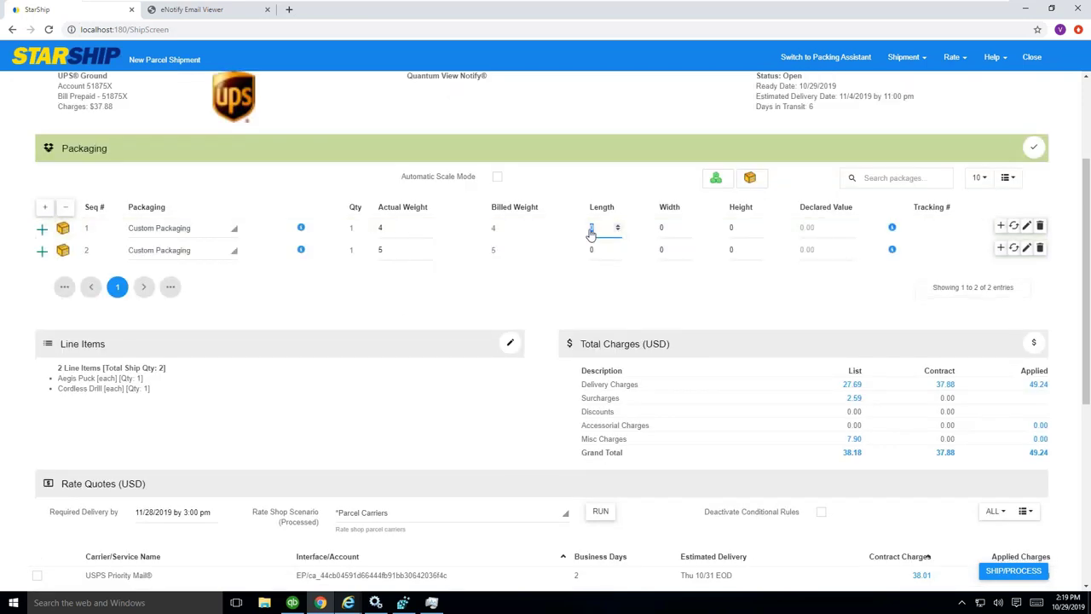
{"action": "type", "text": "88"}
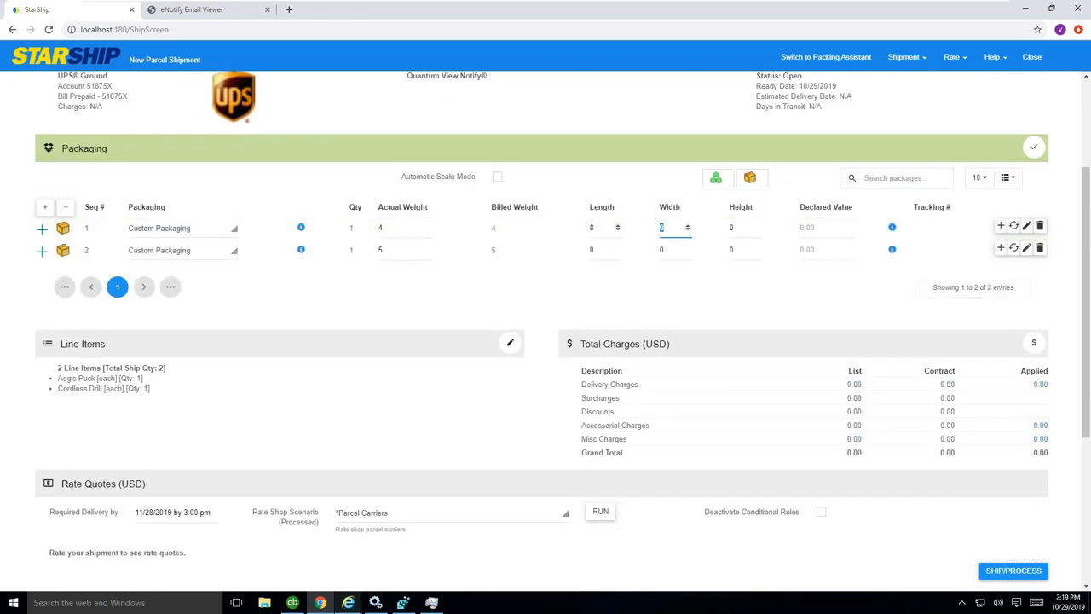
{"action": "key", "text": "Tab"}
{"action": "type", "text": "6"}
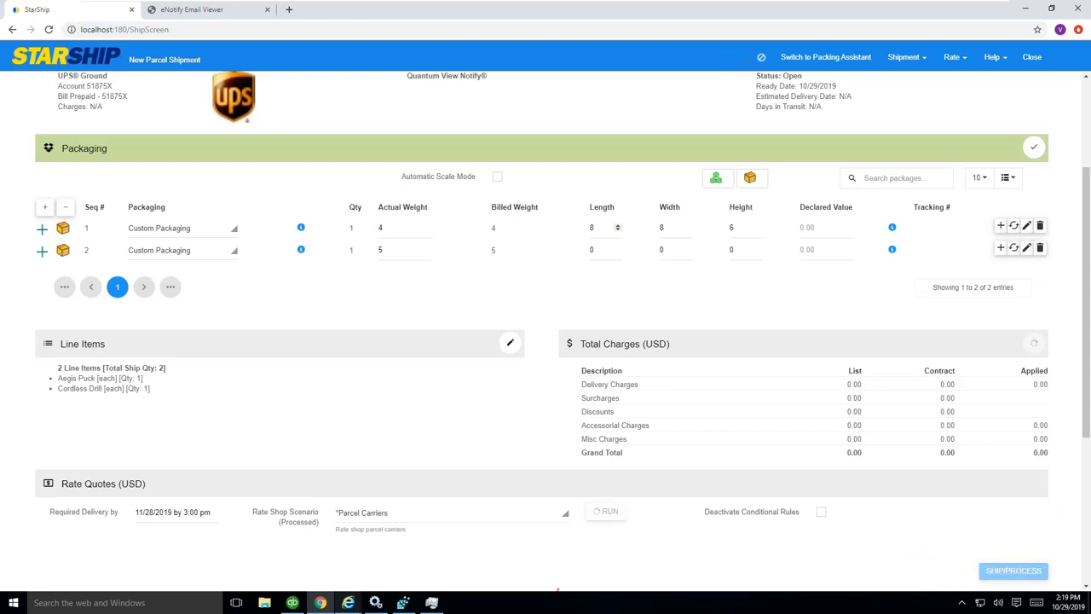
{"action": "left_click", "coordinate": [596, 247]}
{"action": "type", "text": "8"}
{"action": "key", "text": "Tab"}
{"action": "type", "text": "8"}
{"action": "key", "text": "Tab"}
{"action": "type", "text": "6"}
Scroll down to review the recalculated rate quotes, with USPS Priority Mail at 22.78
{"action": "scroll", "coordinate": [610, 305], "scroll_direction": "down", "scroll_amount": 2}
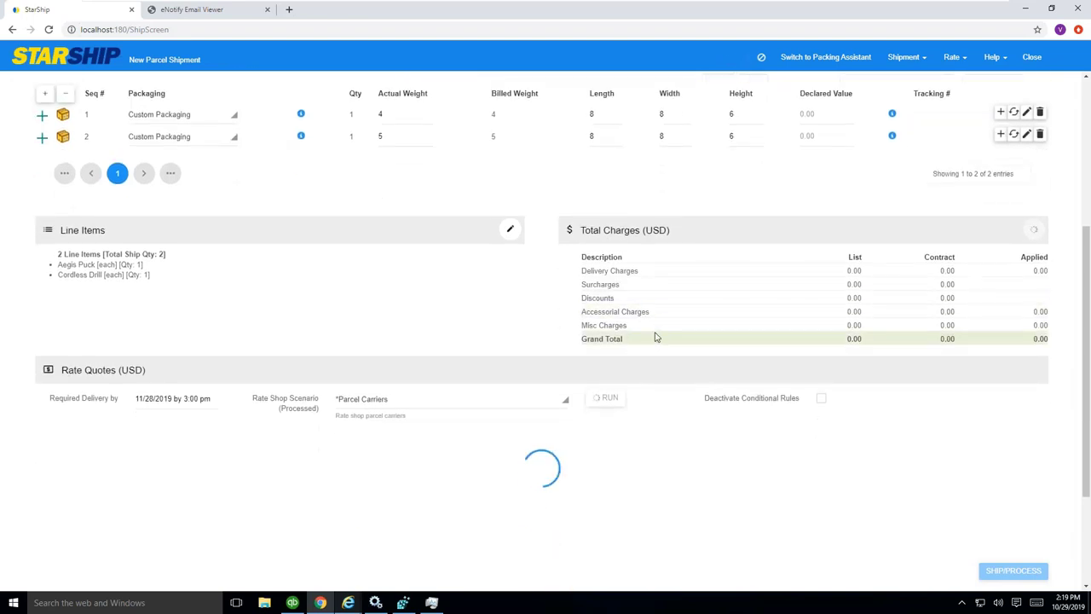
{"action": "scroll", "coordinate": [653, 338], "scroll_direction": "down", "scroll_amount": 1}
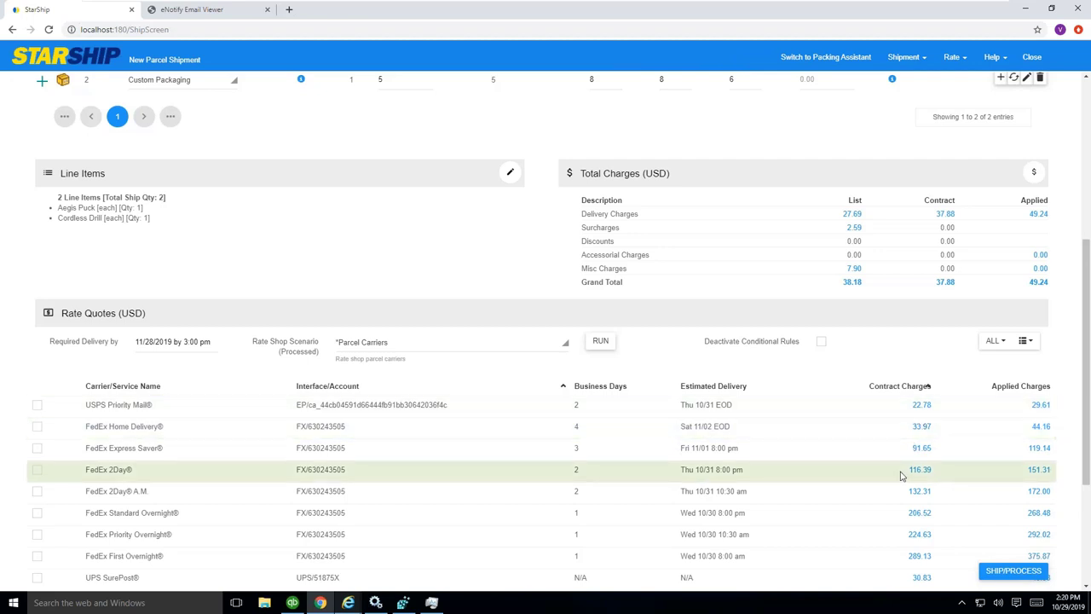
{"action": "scroll", "coordinate": [179, 452], "scroll_direction": "down", "scroll_amount": 2}
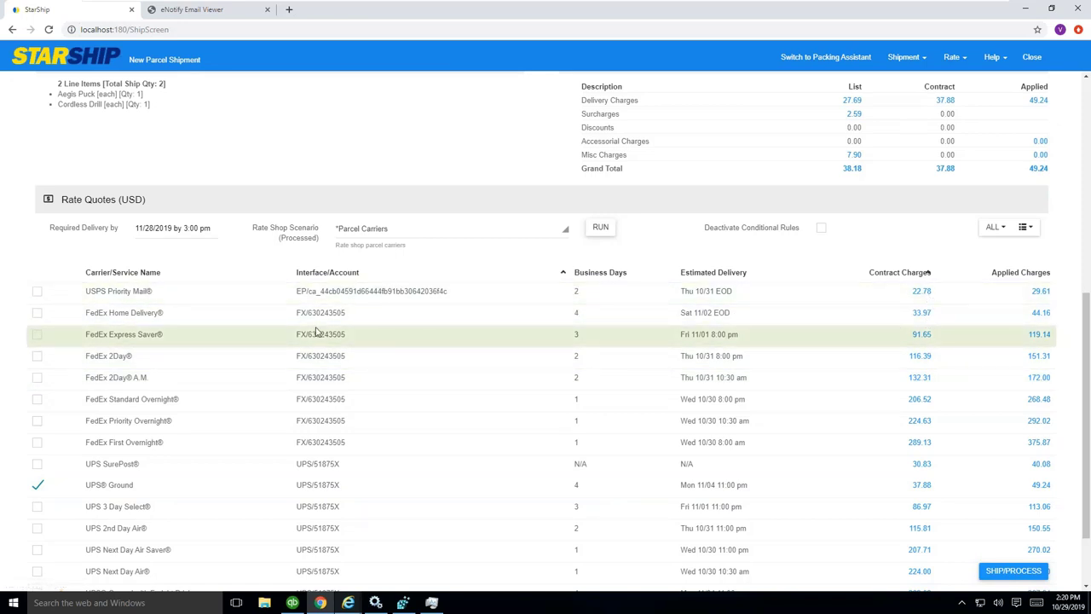
Select USPS Priority Mail in Rate Quotes and confirm the $22.78 charge in Transportation
{"action": "left_click", "coordinate": [37, 295]}
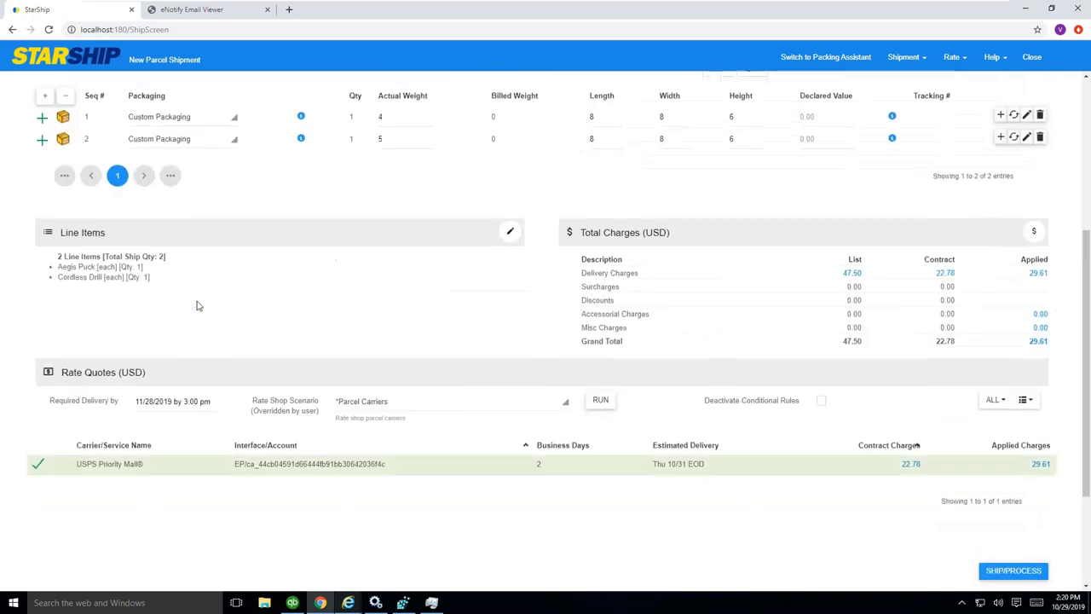
{"action": "scroll", "coordinate": [167, 288], "scroll_direction": "up", "scroll_amount": 3}
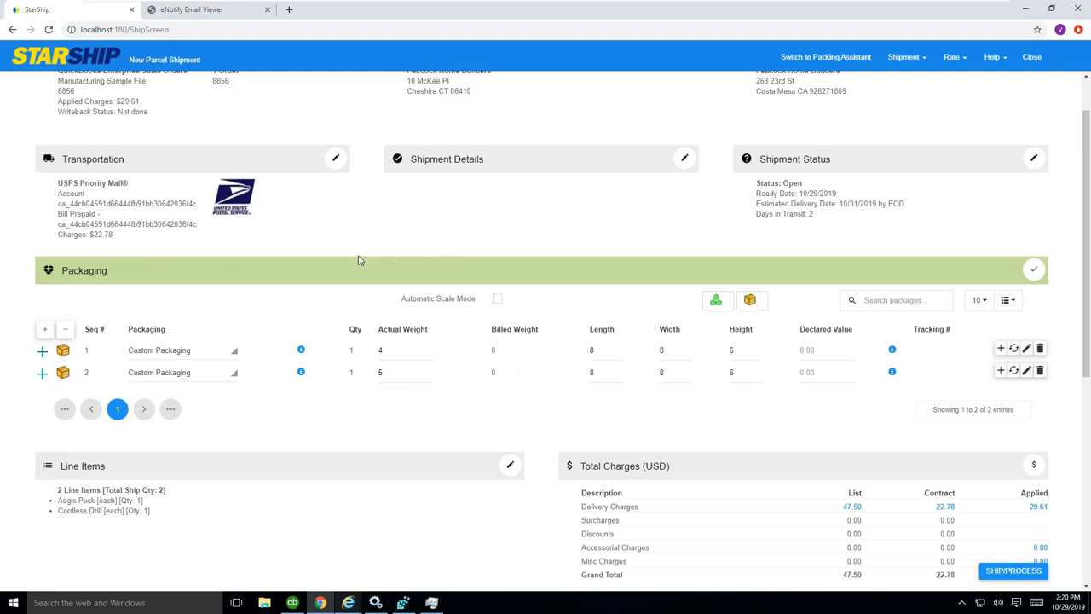
{"action": "scroll", "coordinate": [452, 332], "scroll_direction": "up", "scroll_amount": 1}
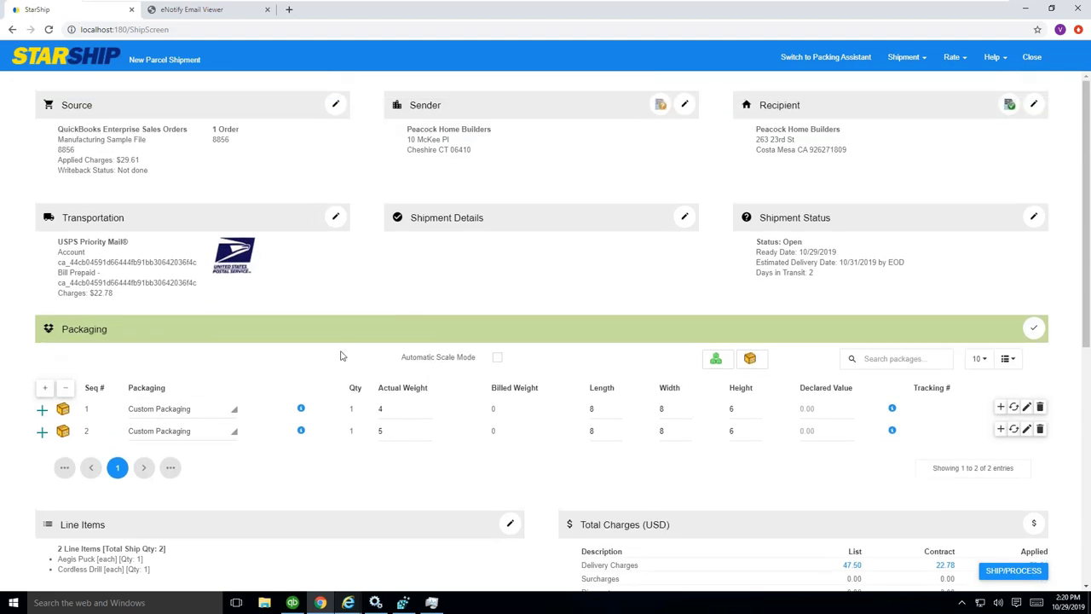
Change the packaging type of packages 1 and 2 to USPS Large Flat Rate Box
{"action": "left_click", "coordinate": [232, 414]}
{"action": "scroll", "coordinate": [229, 345], "scroll_direction": "down", "scroll_amount": 1}
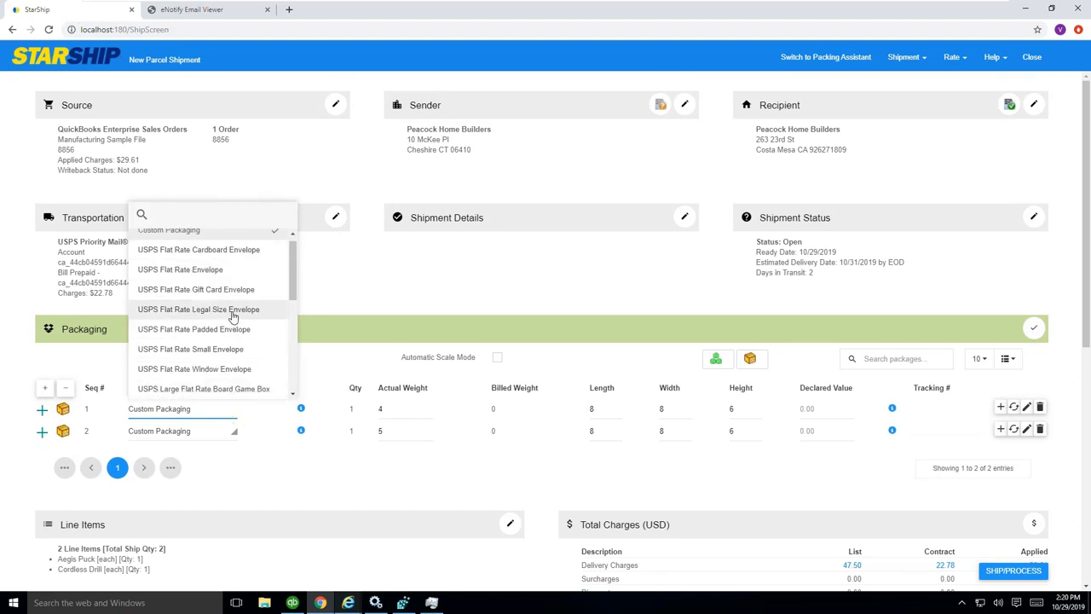
{"action": "scroll", "coordinate": [232, 309], "scroll_direction": "down", "scroll_amount": 2}
{"action": "scroll", "coordinate": [196, 307], "scroll_direction": "up", "scroll_amount": 1}
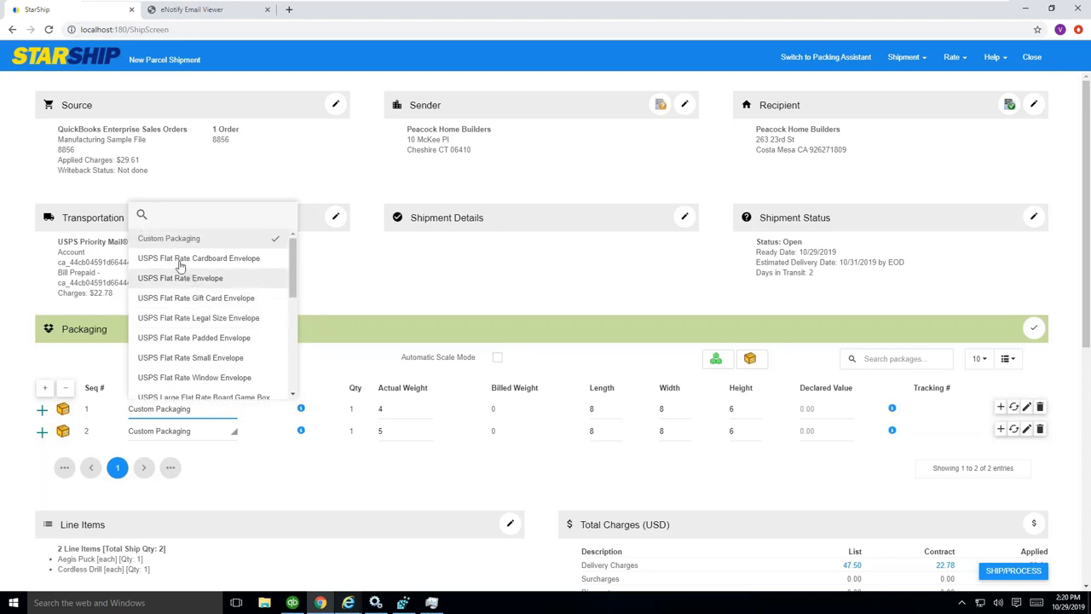
{"action": "scroll", "coordinate": [196, 307], "scroll_direction": "down", "scroll_amount": 3}
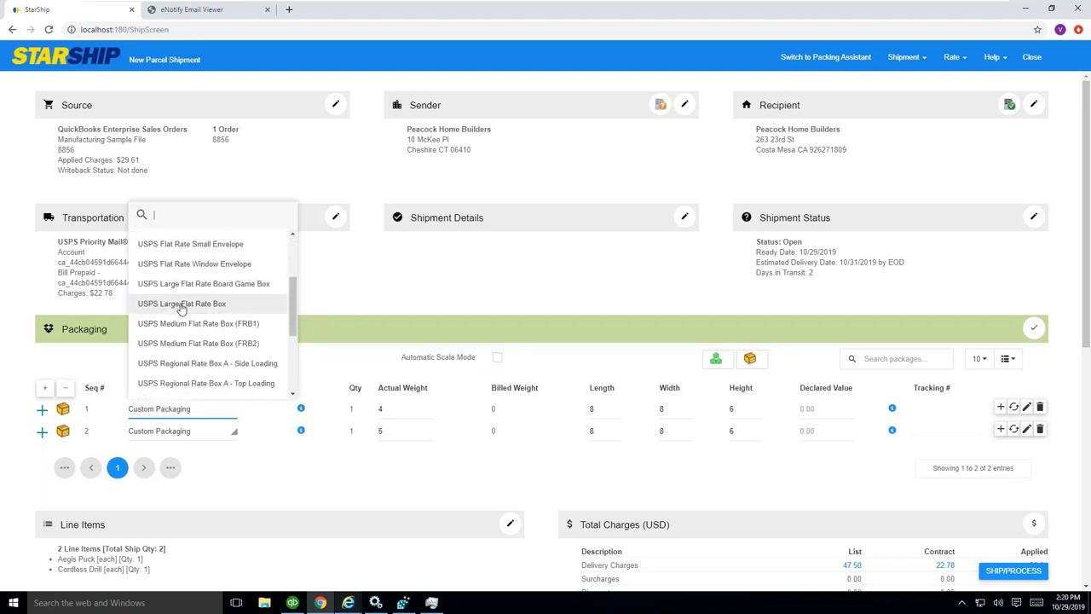
{"action": "left_click", "coordinate": [168, 306]}
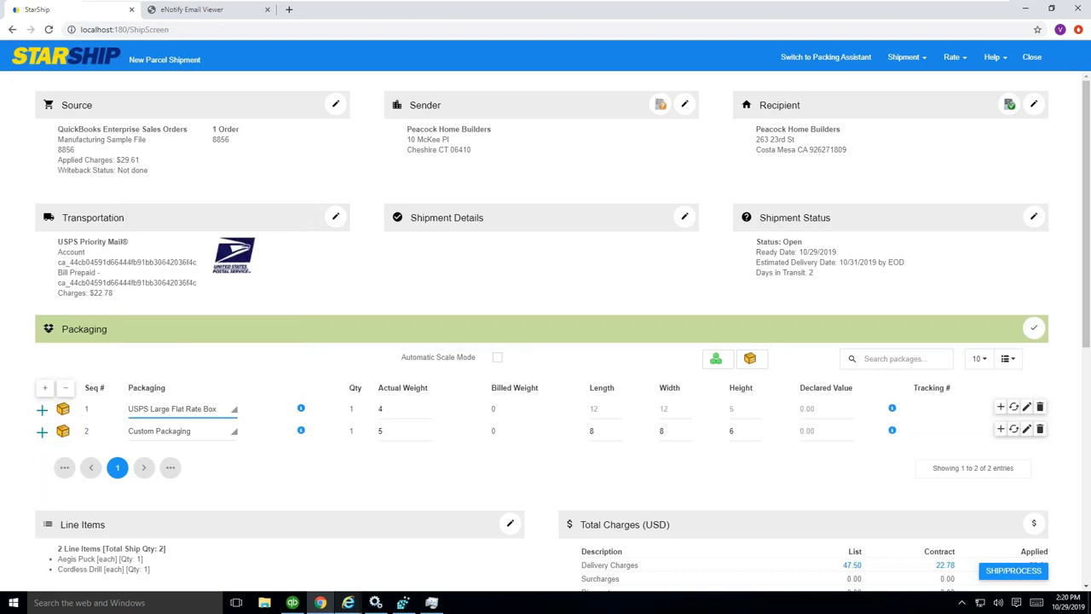
{"action": "left_click", "coordinate": [233, 433]}
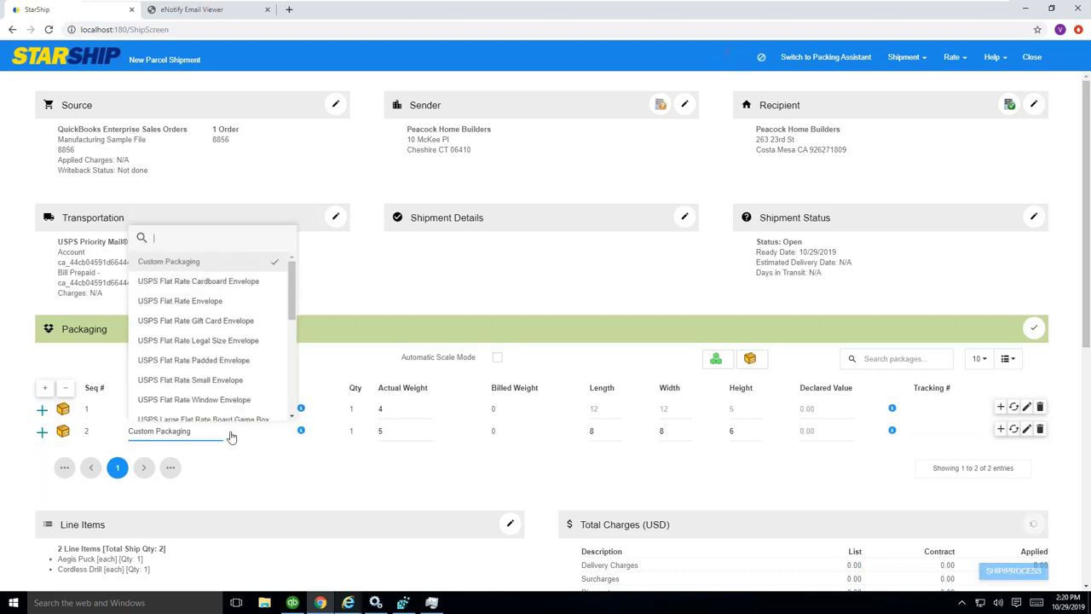
{"action": "scroll", "coordinate": [196, 365], "scroll_direction": "down", "scroll_amount": 1}
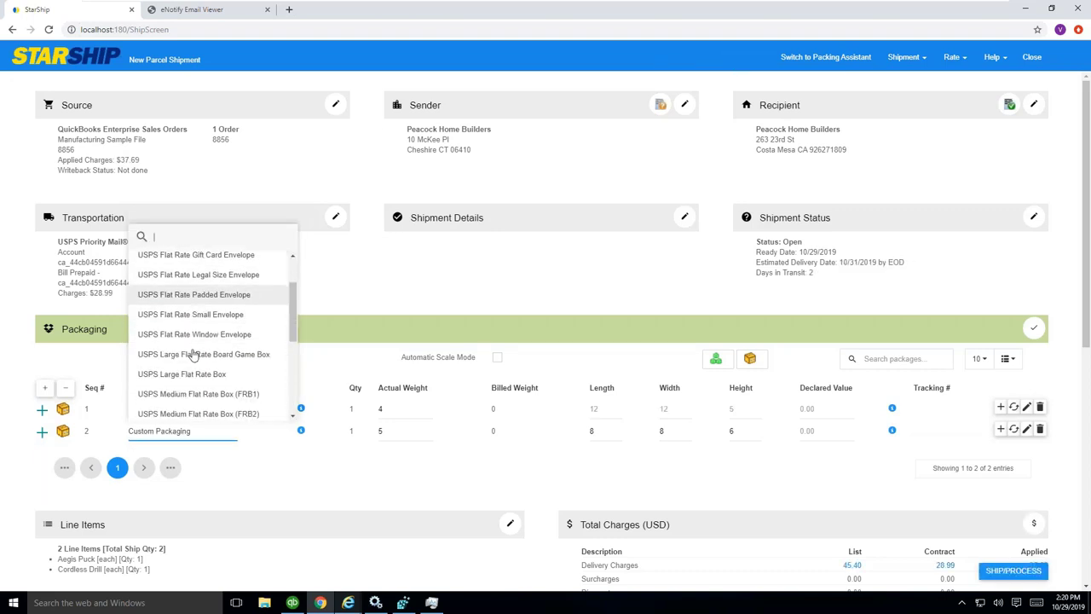
{"action": "left_click", "coordinate": [194, 373]}
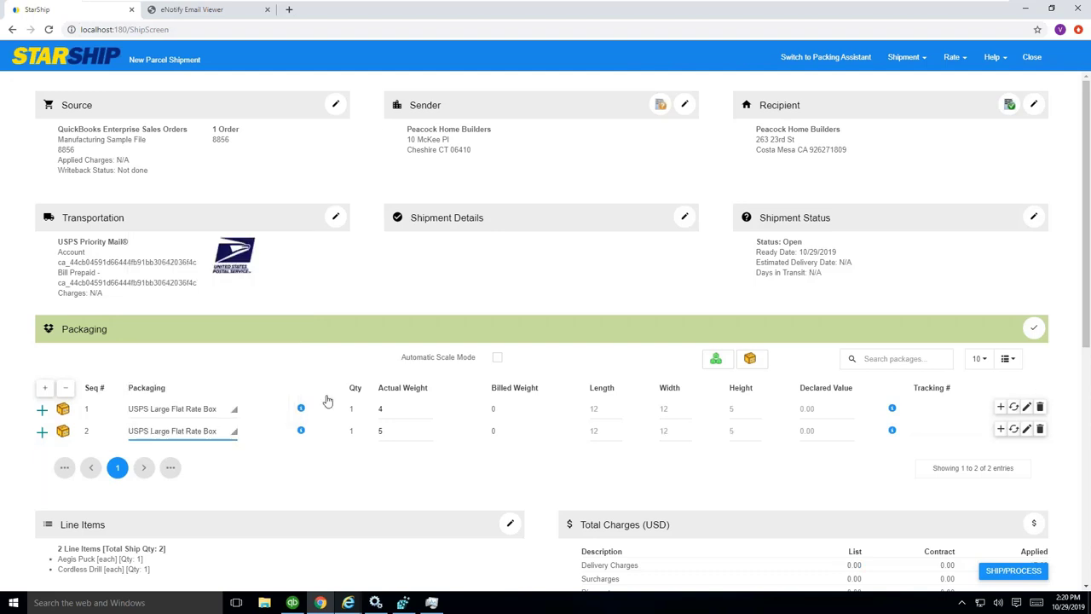
{"action": "scroll", "coordinate": [546, 397], "scroll_direction": "down", "scroll_amount": 1}
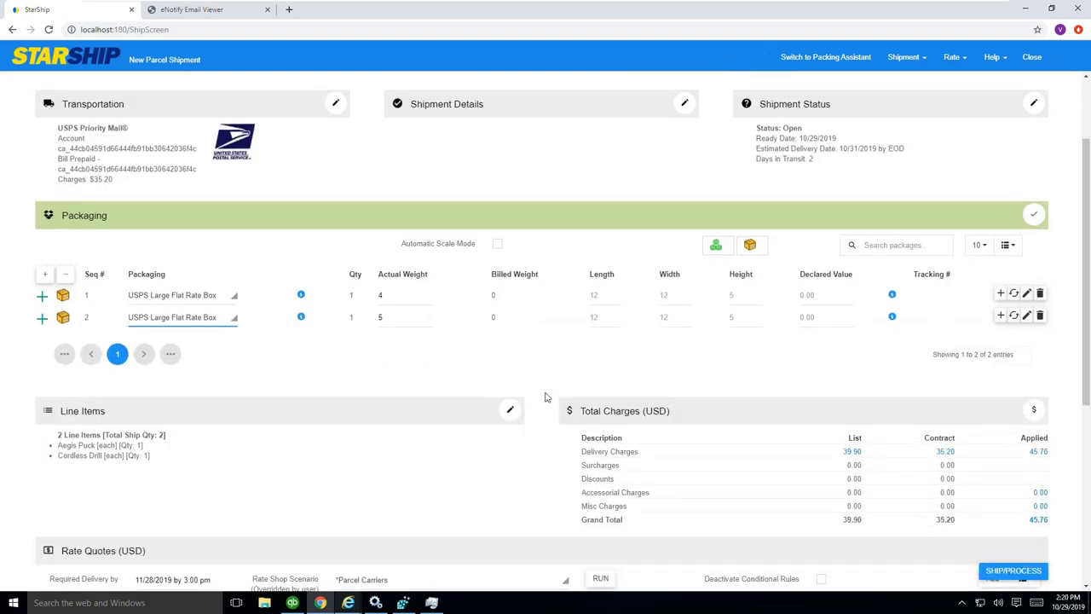
{"action": "scroll", "coordinate": [547, 397], "scroll_direction": "down", "scroll_amount": 1}
{"action": "scroll", "coordinate": [659, 422], "scroll_direction": "down", "scroll_amount": 1}
{"action": "scroll", "coordinate": [658, 421], "scroll_direction": "down", "scroll_amount": 1}
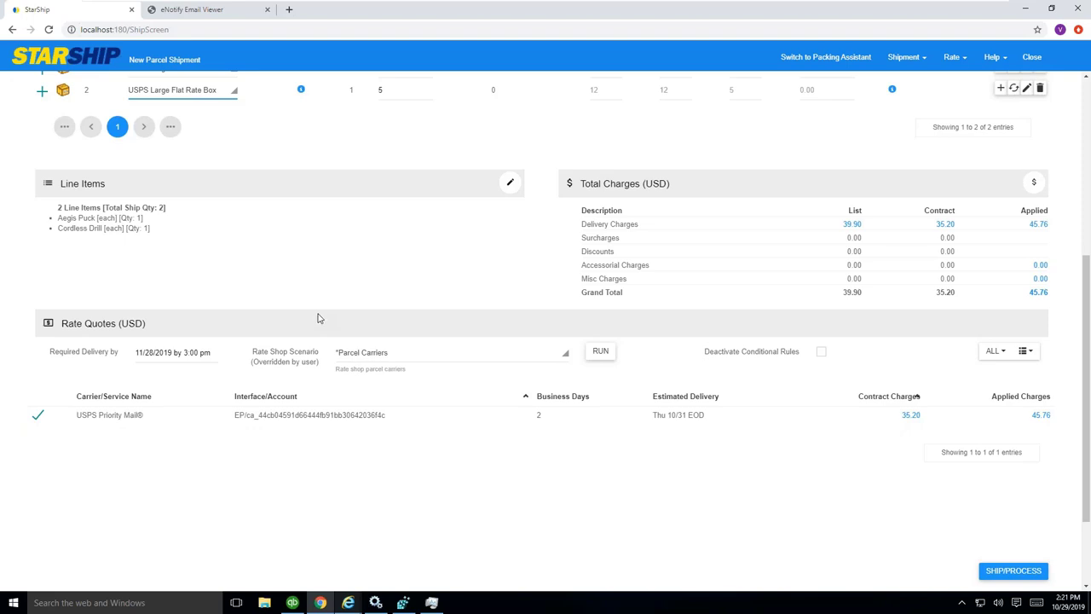
{"action": "scroll", "coordinate": [318, 318], "scroll_direction": "up", "scroll_amount": 2}
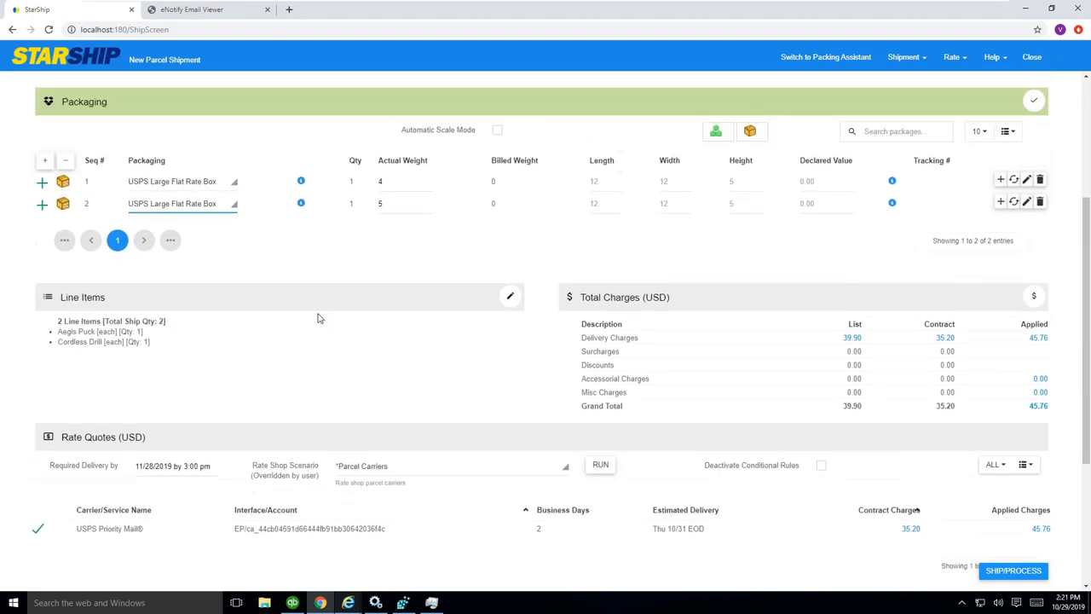
{"action": "scroll", "coordinate": [318, 317], "scroll_direction": "up", "scroll_amount": 2}
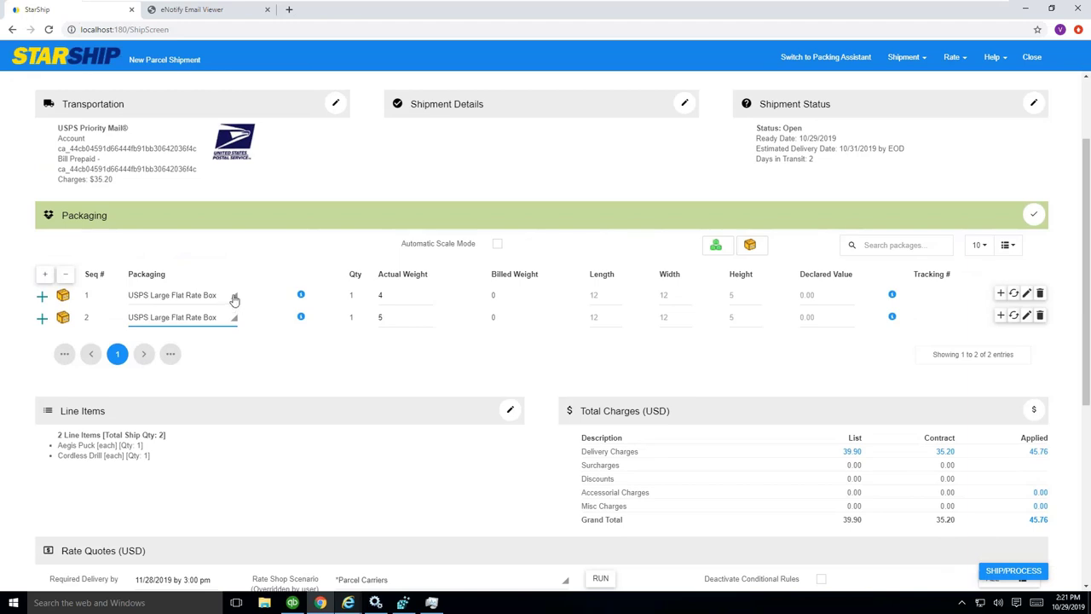
Set both packages back to Custom Packaging
{"action": "left_click", "coordinate": [235, 298]}
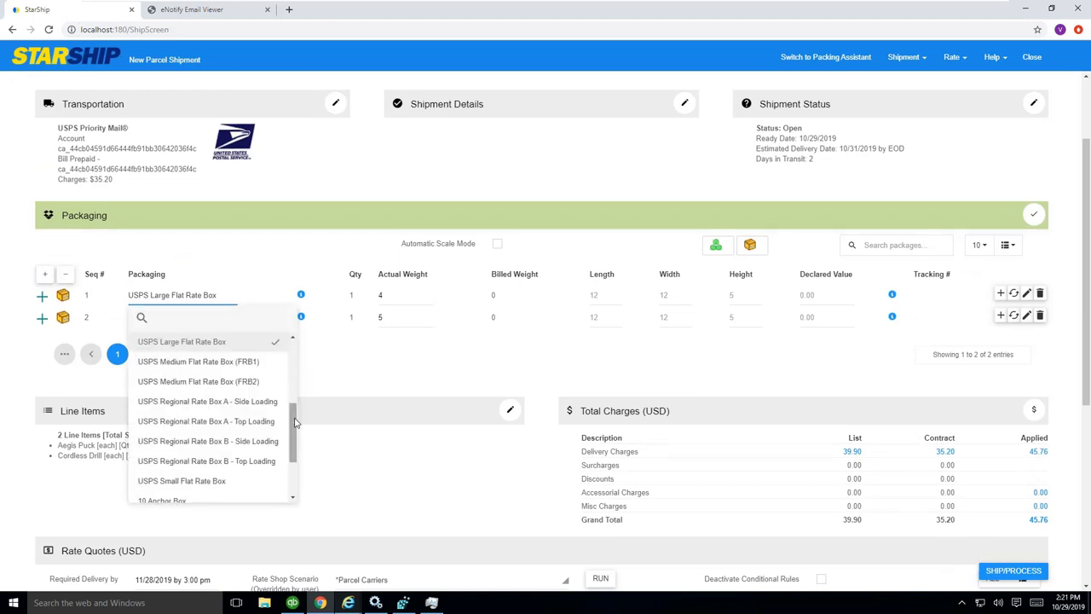
{"action": "scroll", "coordinate": [294, 431], "scroll_direction": "up", "scroll_amount": 5}
{"action": "left_click", "coordinate": [197, 342]}
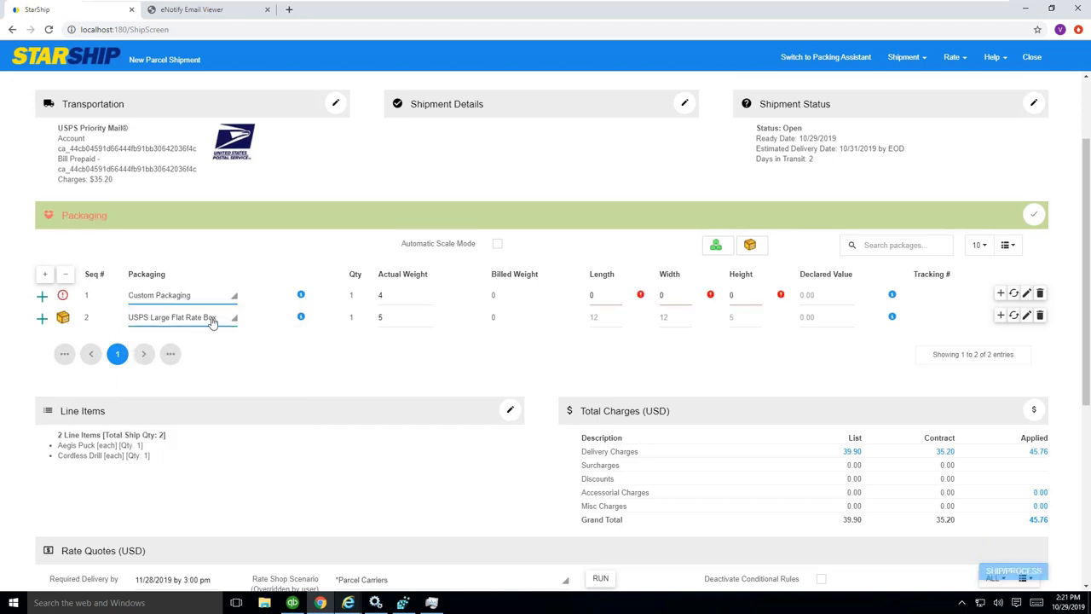
{"action": "left_click", "coordinate": [230, 320]}
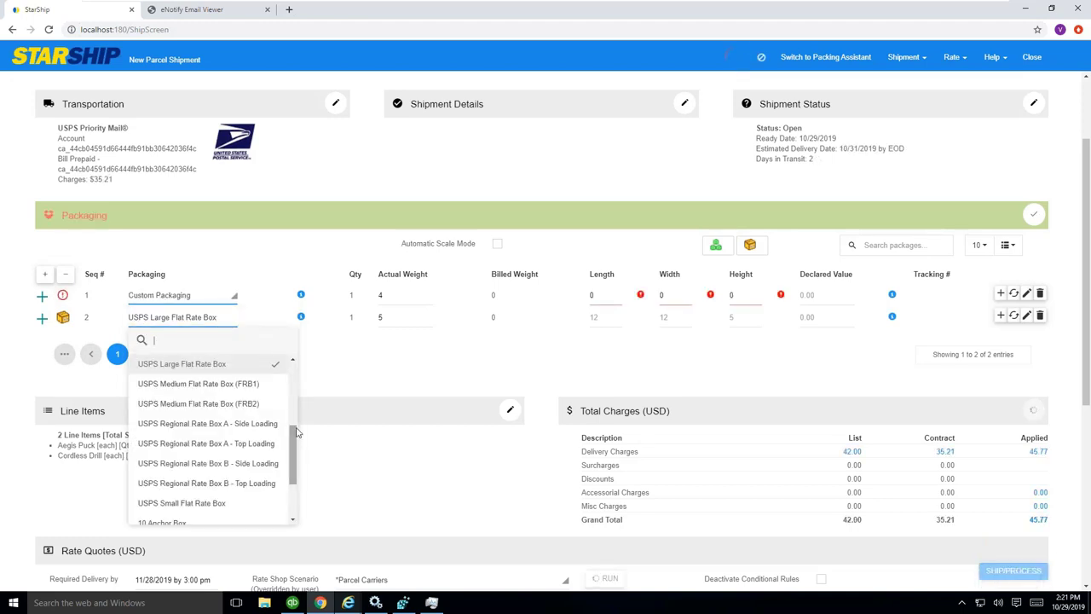
{"action": "scroll", "coordinate": [297, 422], "scroll_direction": "up", "scroll_amount": 5}
{"action": "left_click", "coordinate": [210, 367]}
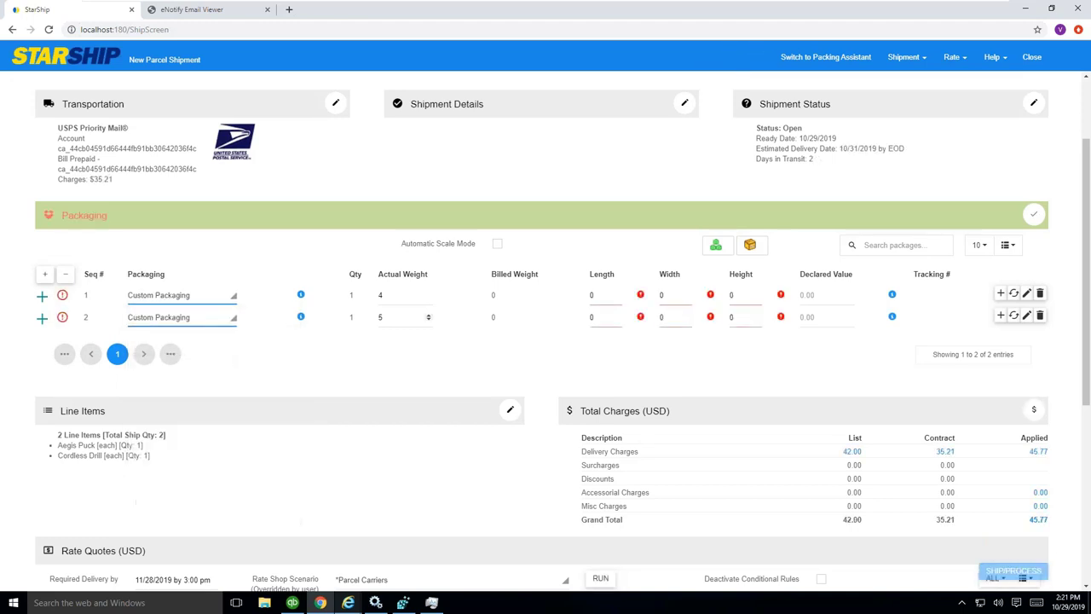
Enter 8 × 8 × 6 for both packages and review the 22.78 USPS Priority Mail quote
{"action": "left_click", "coordinate": [593, 295]}
{"action": "type", "text": "8"}
{"action": "key", "text": "Tab"}
{"action": "type", "text": "8"}
{"action": "key", "text": "Tab"}
{"action": "type", "text": "6"}
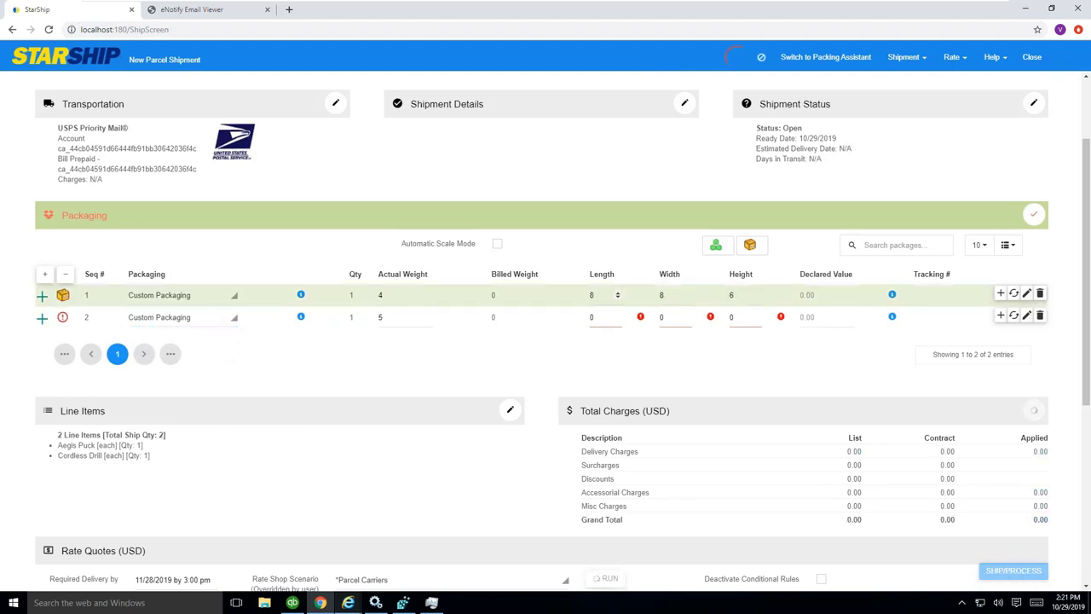
{"action": "left_click", "coordinate": [592, 317]}
{"action": "type", "text": "8"}
{"action": "key", "text": "Tab"}
{"action": "type", "text": "8"}
{"action": "key", "text": "Tab"}
{"action": "type", "text": "6"}
{"action": "scroll", "coordinate": [883, 460], "scroll_direction": "down", "scroll_amount": 1}
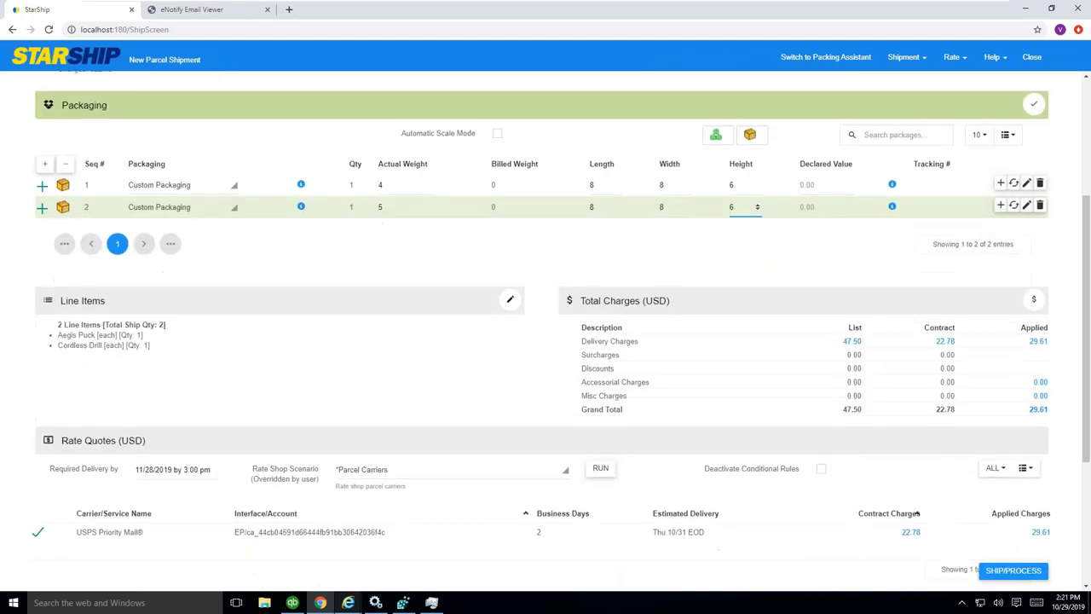
{"action": "scroll", "coordinate": [788, 458], "scroll_direction": "down", "scroll_amount": 2}
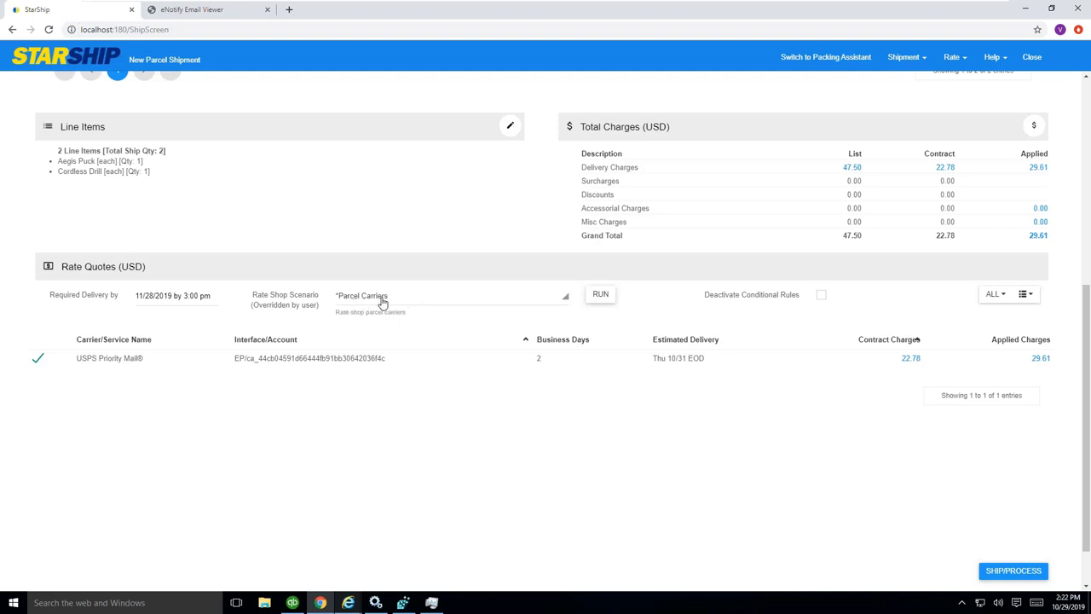
Process the shipment via USPS Priority Mail and view package 2 of 2's label and packing list
{"action": "left_click", "coordinate": [1007, 573]}
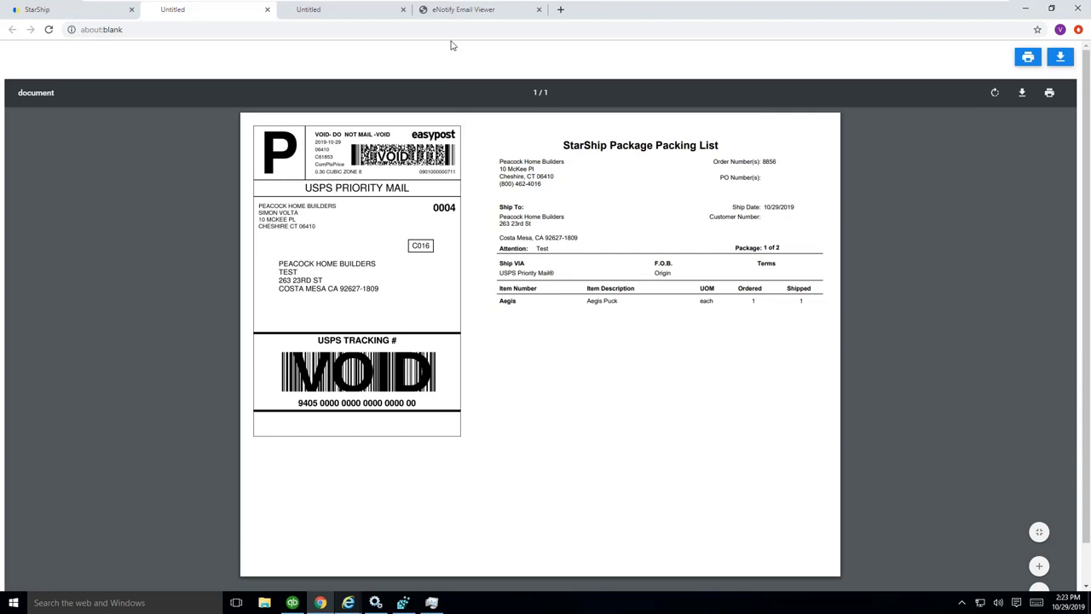
{"action": "left_click", "coordinate": [370, 12]}
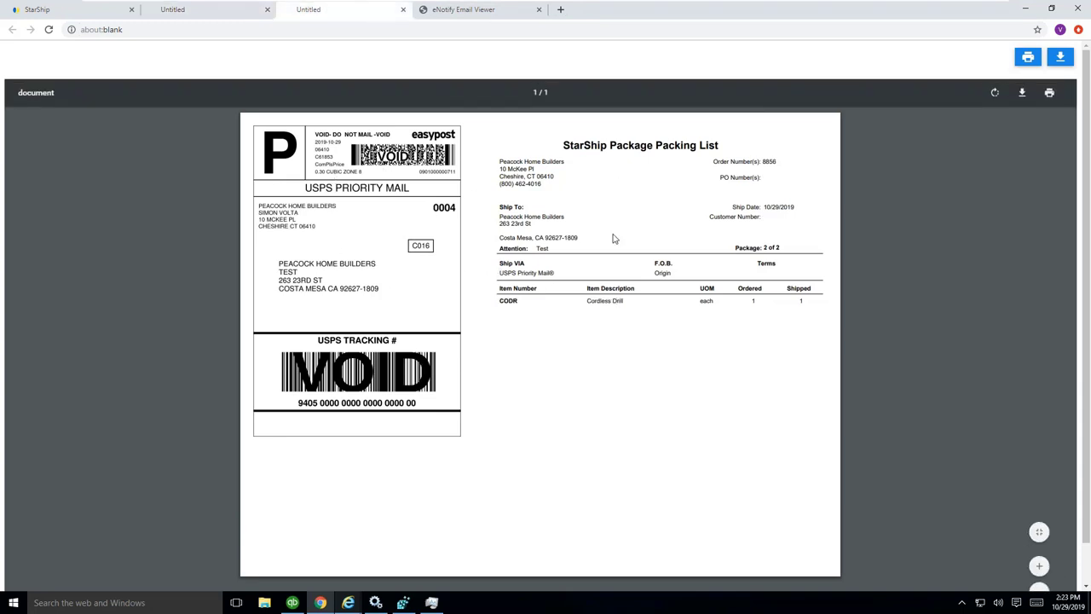
In QuickBooks, look up sales order 8856 to show its Processed status and tracking numbers
{"action": "left_click", "coordinate": [292, 603]}
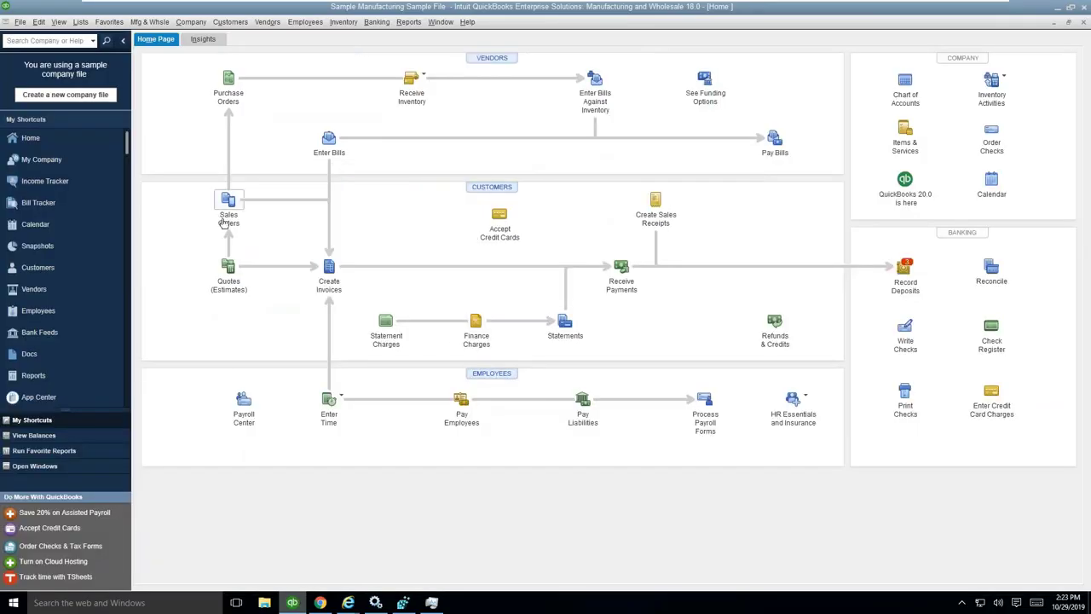
{"action": "left_click", "coordinate": [225, 217]}
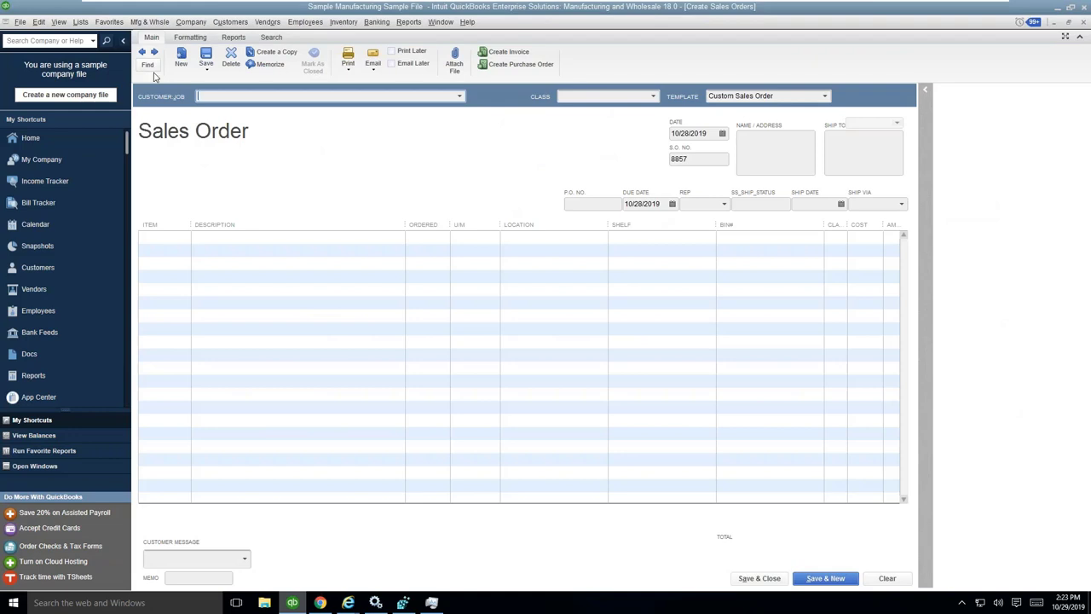
{"action": "left_click", "coordinate": [154, 71]}
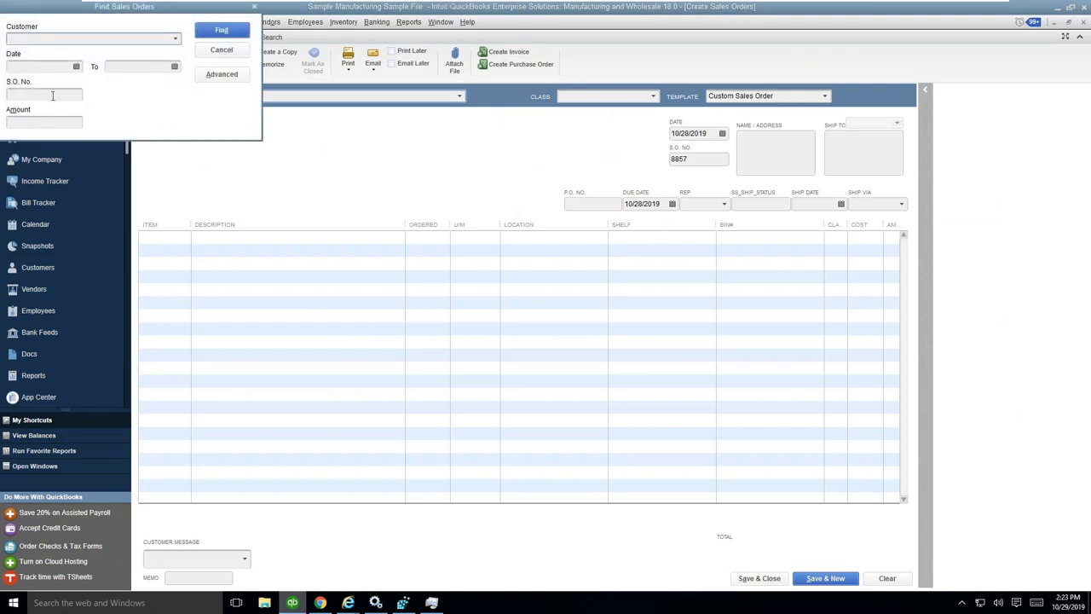
{"action": "mouse_move", "coordinate": [256, 7]}
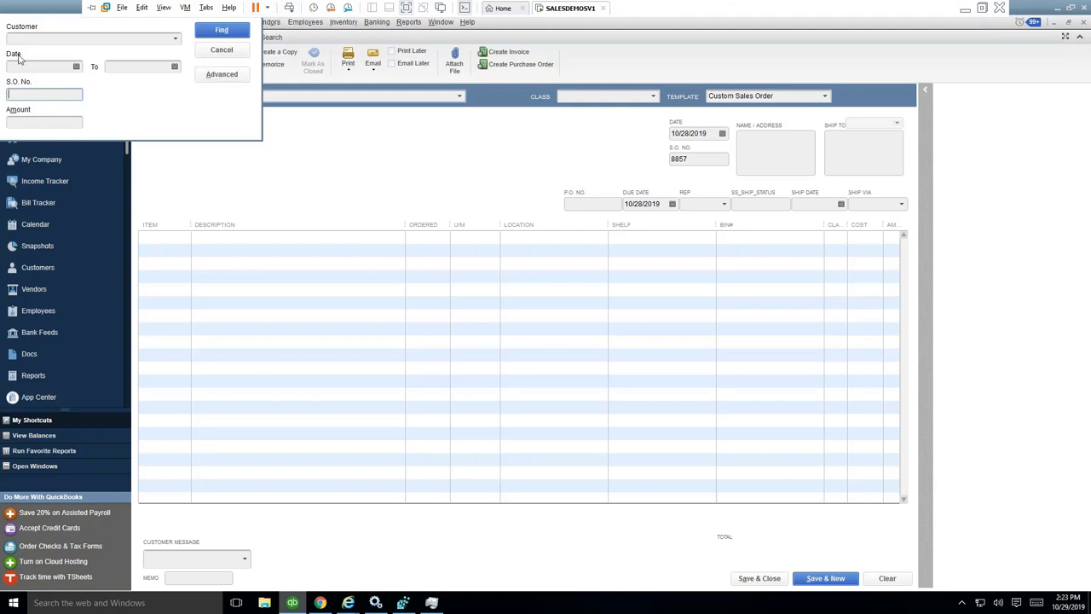
{"action": "type", "text": "8856"}
{"action": "key", "text": "Return"}
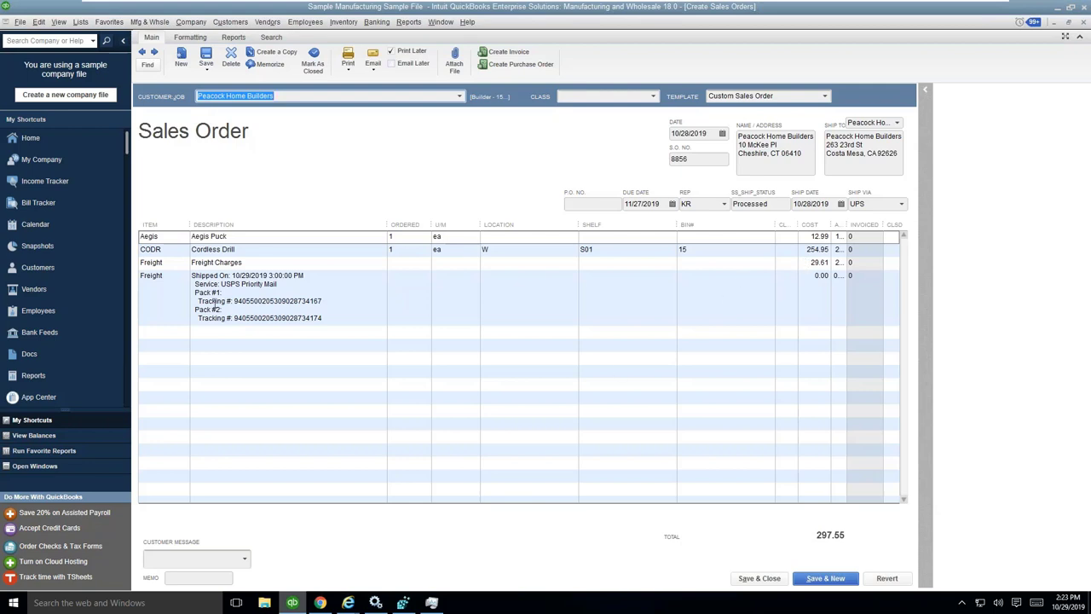
Return to the StarShip tab in Chrome and switch the dashboard to the Overview view
{"action": "left_click", "coordinate": [320, 603]}
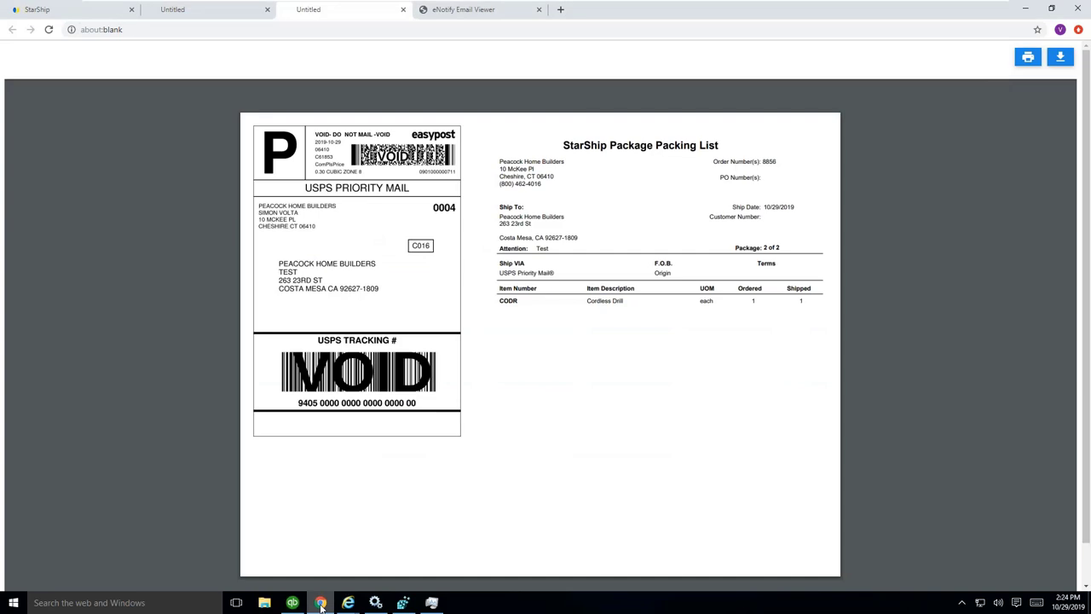
{"action": "left_click", "coordinate": [48, 12]}
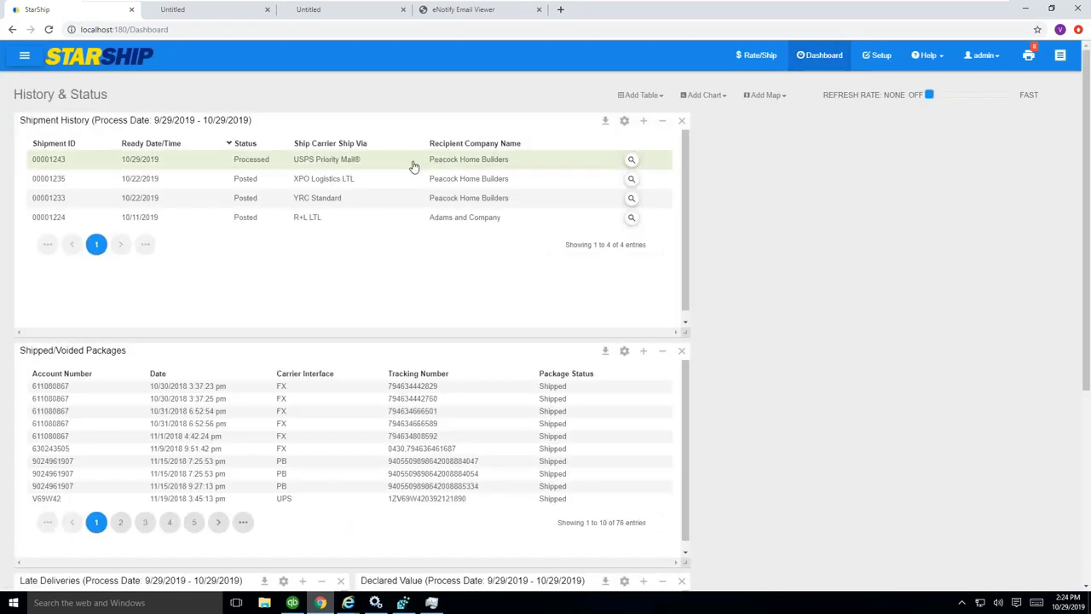
{"action": "left_click", "coordinate": [25, 58]}
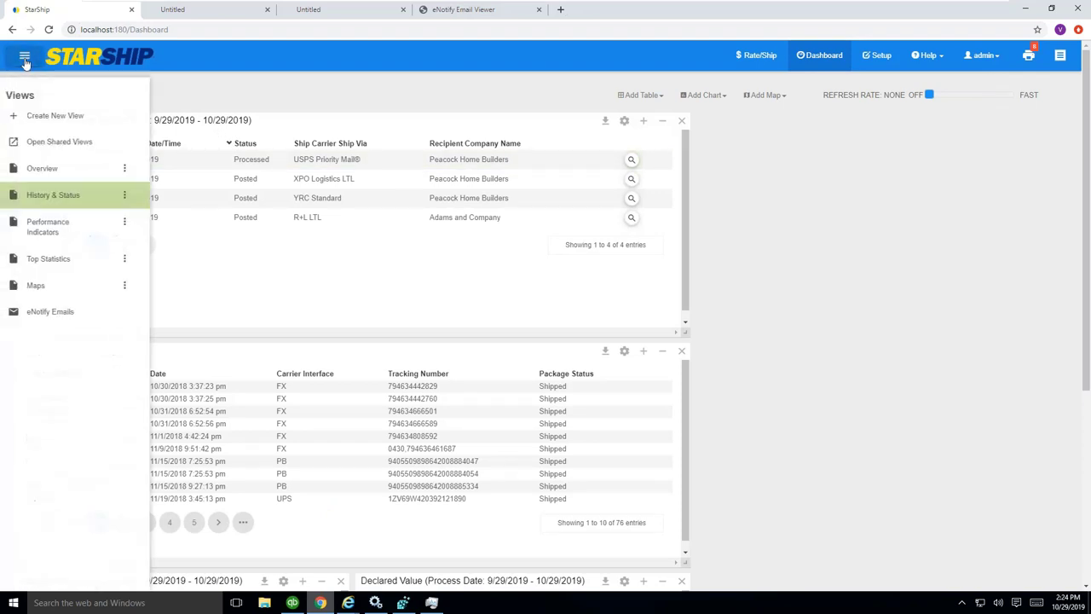
{"action": "left_click", "coordinate": [50, 169]}
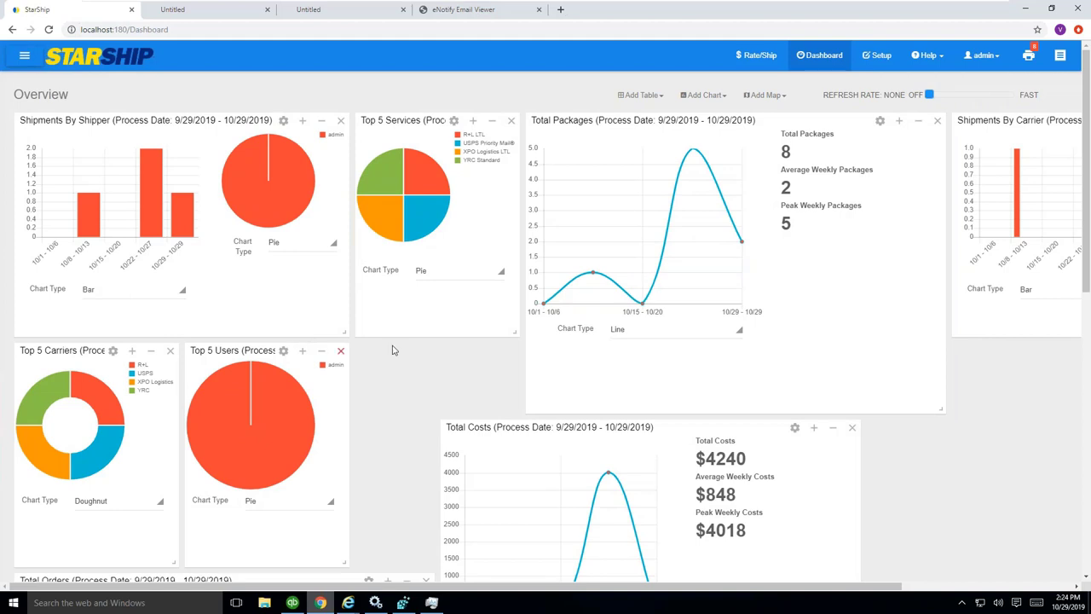
Remove the Top 5 Services chart, then review the remaining Overview charts and map
{"action": "left_click", "coordinate": [512, 124]}
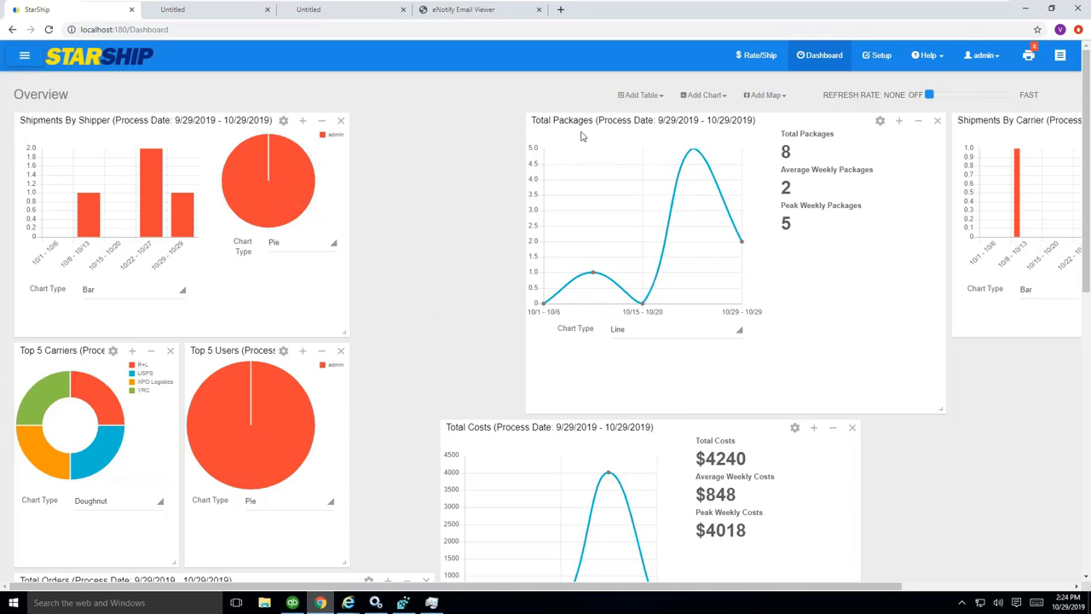
{"action": "scroll", "coordinate": [655, 355], "scroll_direction": "down", "scroll_amount": 2}
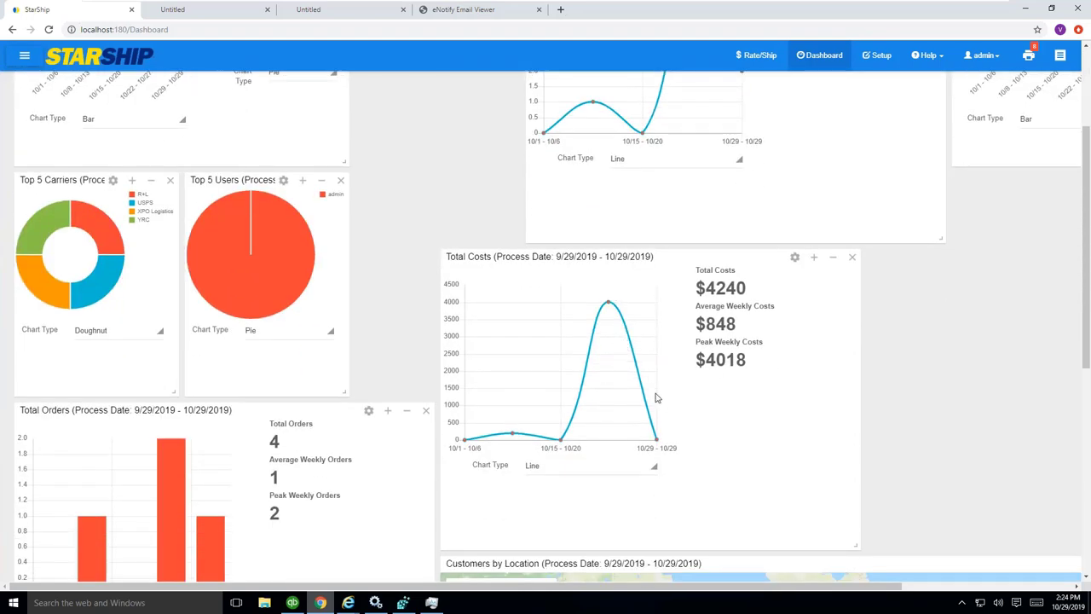
{"action": "scroll", "coordinate": [610, 350], "scroll_direction": "down", "scroll_amount": 5}
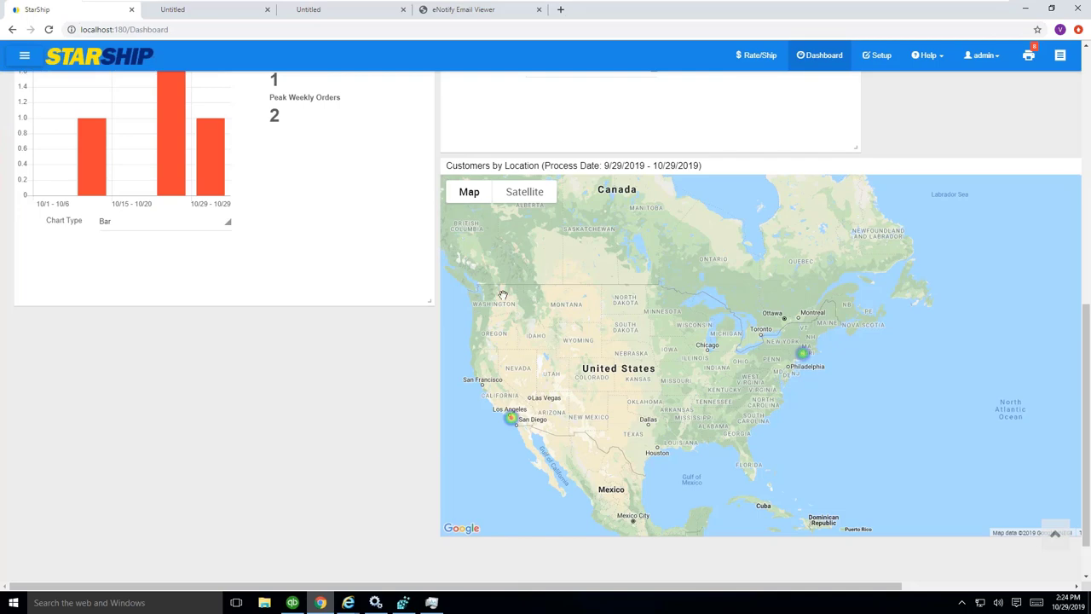
{"action": "scroll", "coordinate": [503, 295], "scroll_direction": "up", "scroll_amount": 1}
{"action": "scroll", "coordinate": [503, 295], "scroll_direction": "up", "scroll_amount": 1}
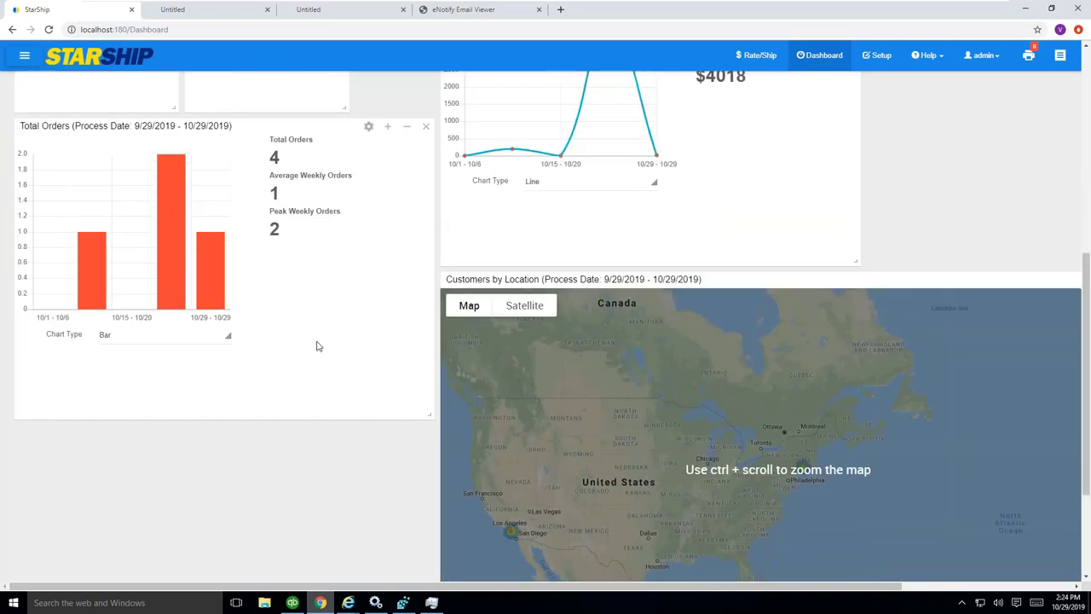
{"action": "scroll", "coordinate": [312, 347], "scroll_direction": "up", "scroll_amount": 4}
{"action": "scroll", "coordinate": [312, 348], "scroll_direction": "up", "scroll_amount": 4}
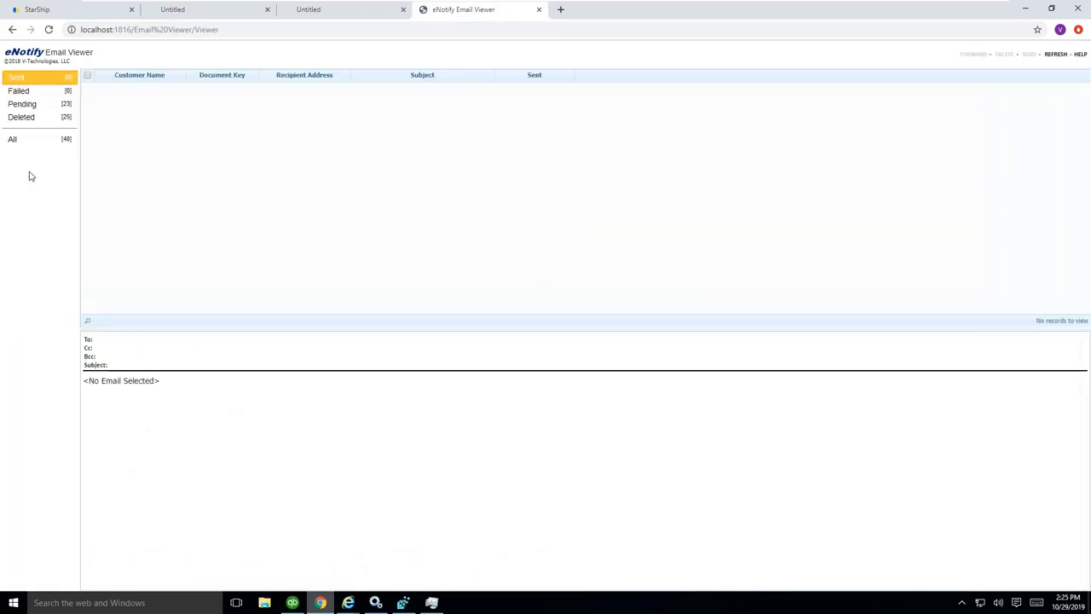
List the 23 Pending emails and read the order 8838 USPS Priority Mail shipment notification
{"action": "left_click", "coordinate": [23, 104]}
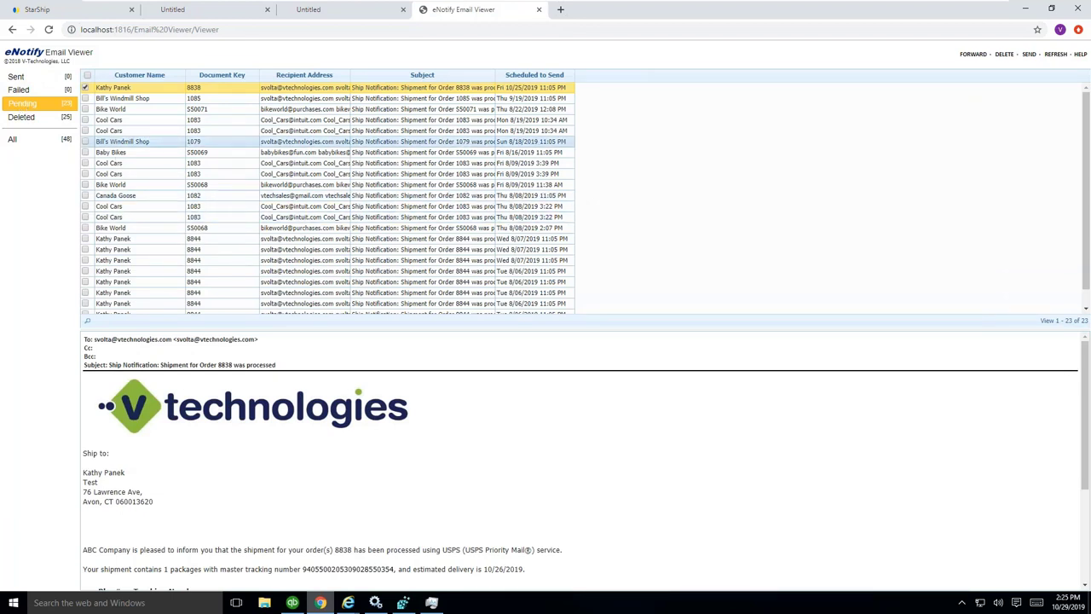
{"action": "scroll", "coordinate": [211, 437], "scroll_direction": "down", "scroll_amount": 1}
{"action": "scroll", "coordinate": [210, 437], "scroll_direction": "down", "scroll_amount": 1}
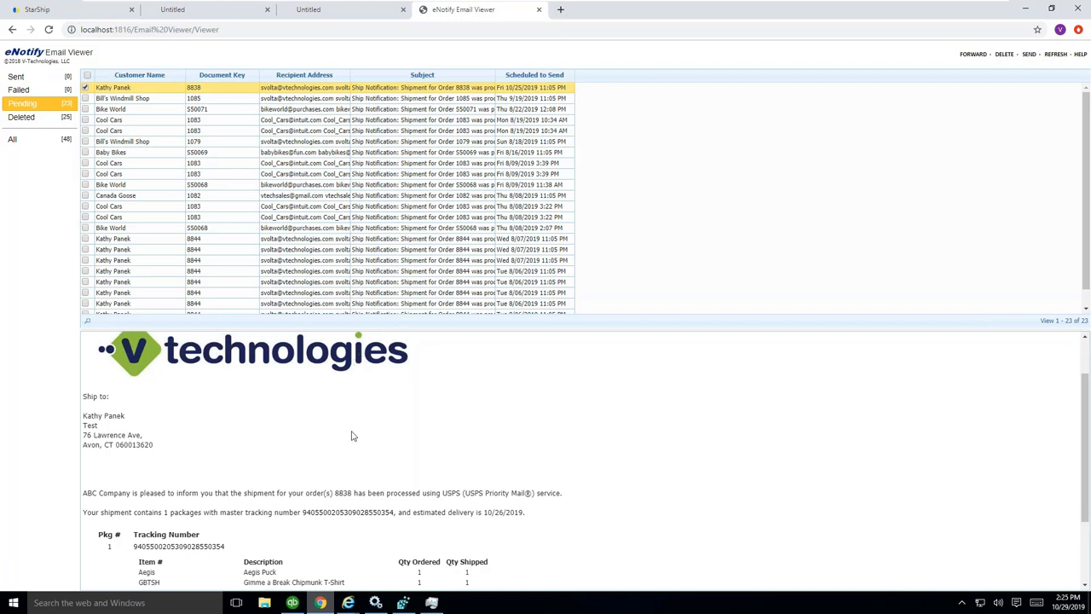
{"action": "scroll", "coordinate": [307, 443], "scroll_direction": "down", "scroll_amount": 1}
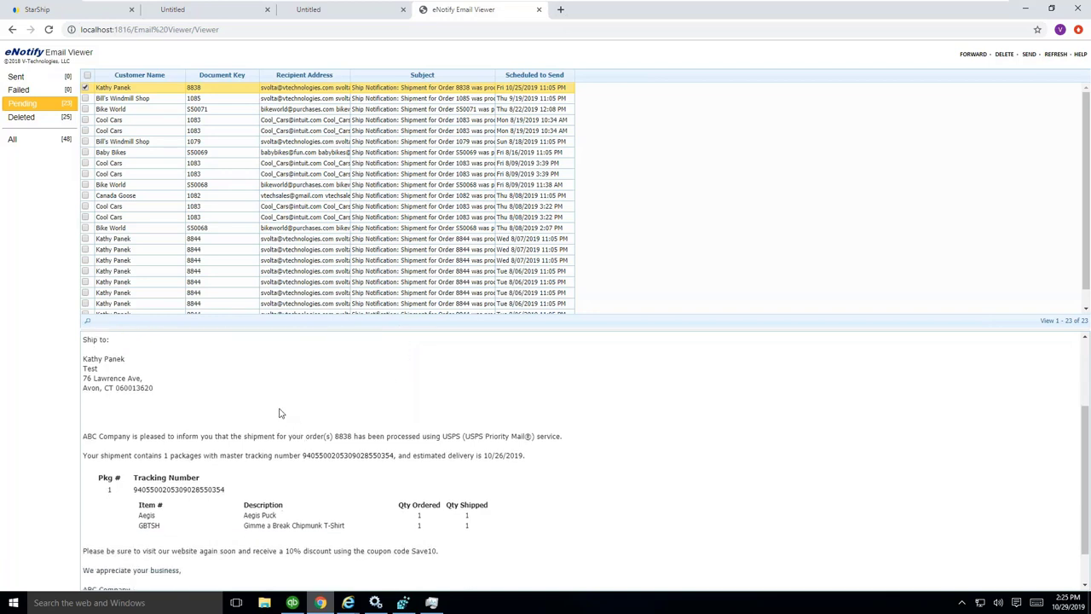
{"action": "scroll", "coordinate": [281, 415], "scroll_direction": "down", "scroll_amount": 1}
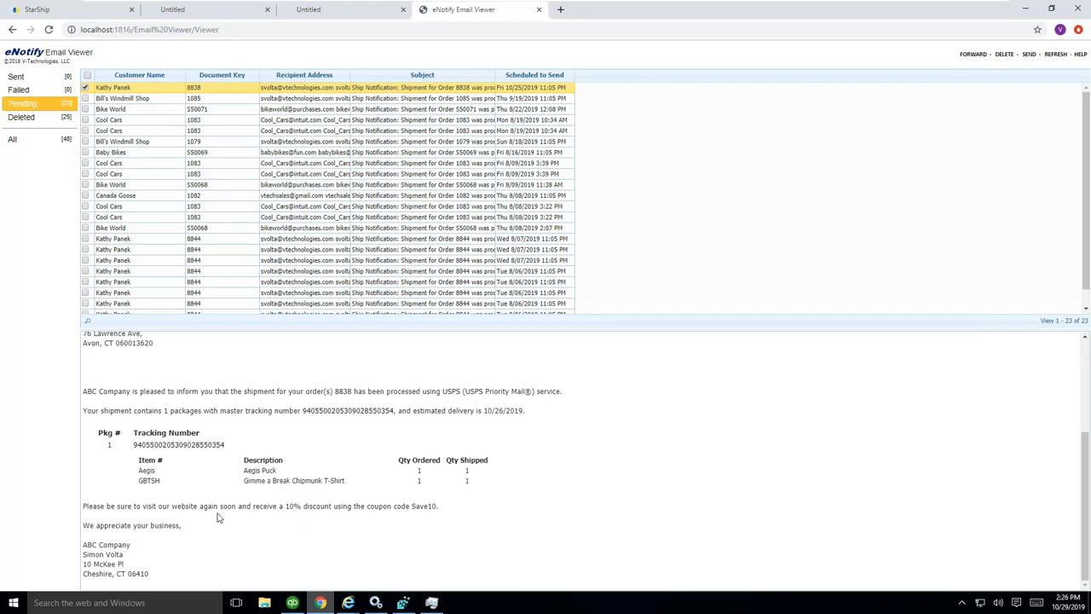
{"action": "scroll", "coordinate": [196, 500], "scroll_direction": "up", "scroll_amount": 2}
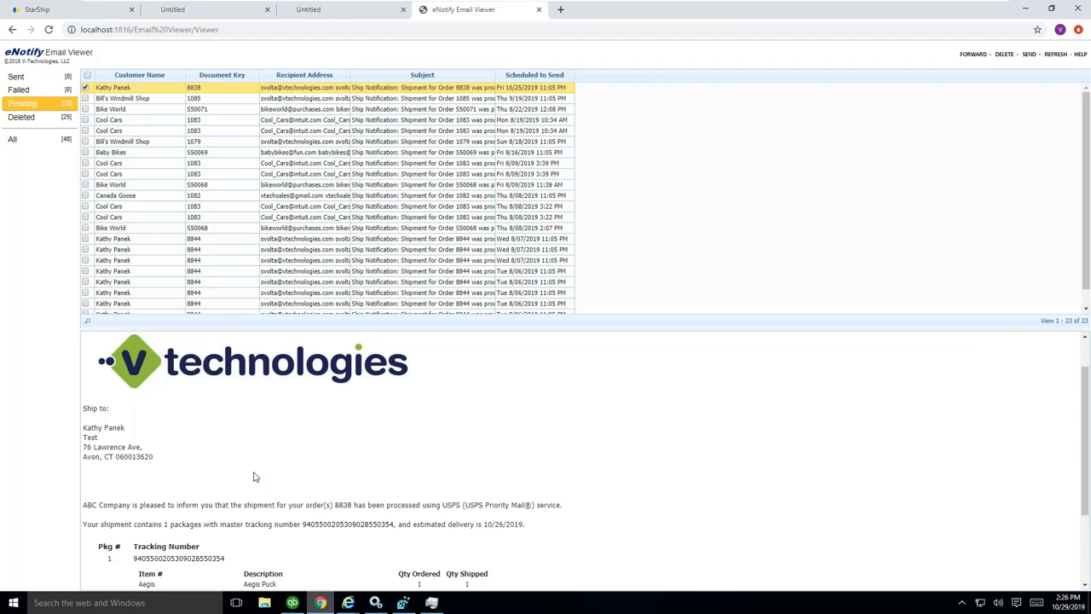
Bring the PowerPoint slideshow back to its title slide
{"action": "key", "text": "alt+Tab"}
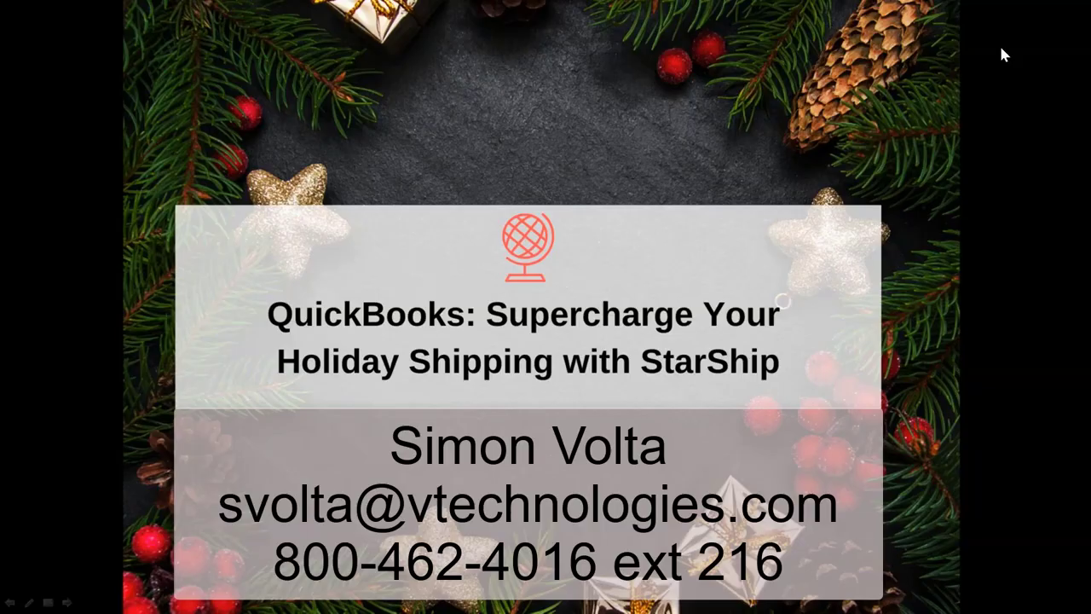